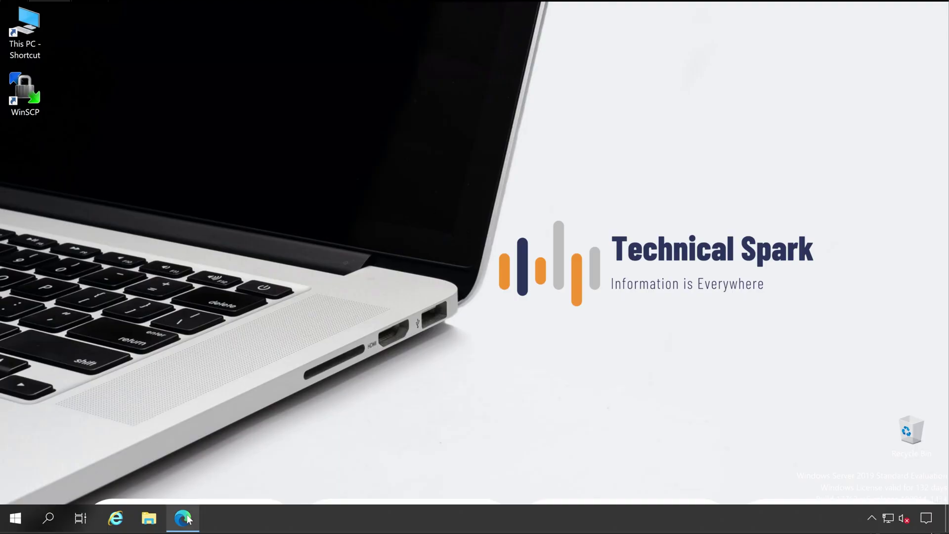
Step: Sign in with the administrator account and dismiss the migration banner
left_click(191, 519)
type("MasterAdmin")
key("Tab")
type("*******")
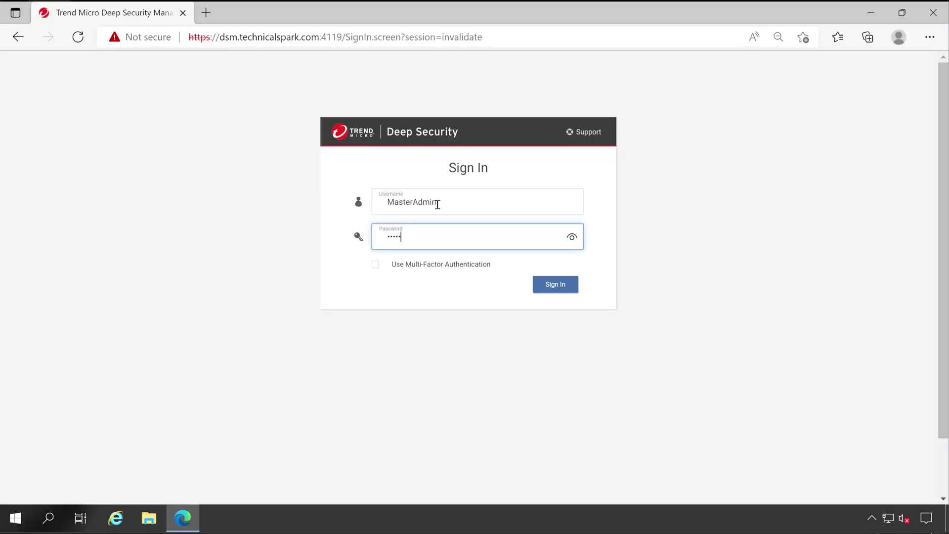
key("Return")
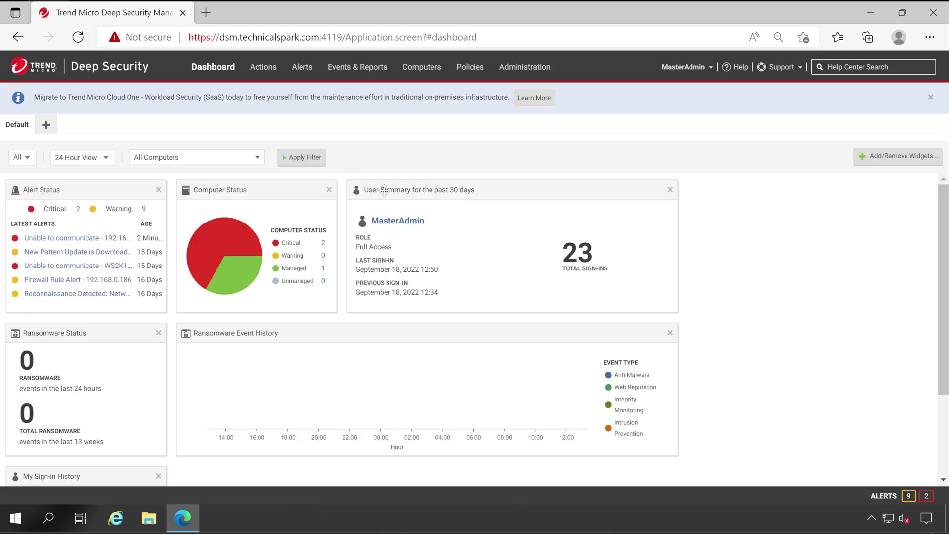
left_click(931, 97)
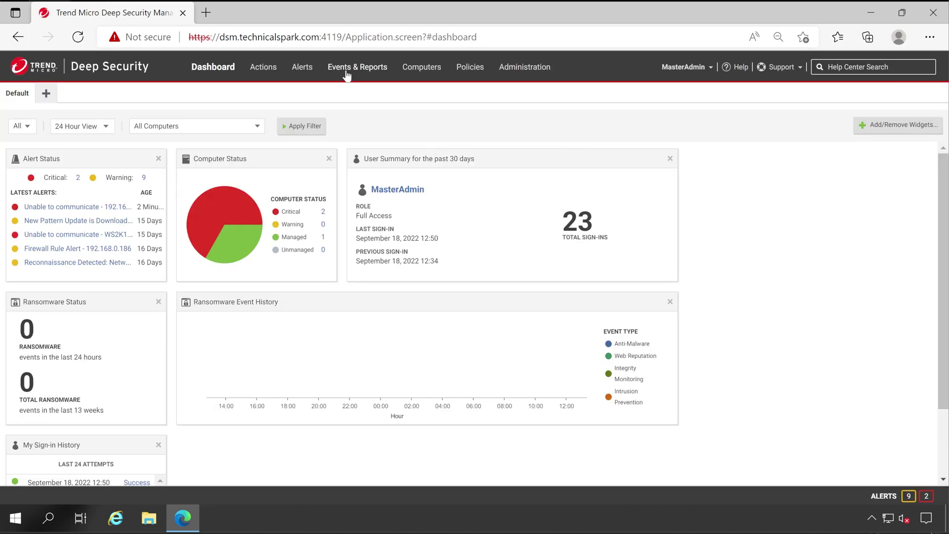
Step: Open System Events, keep the Last Hour period, and export the selected event to CSV
left_click(364, 73)
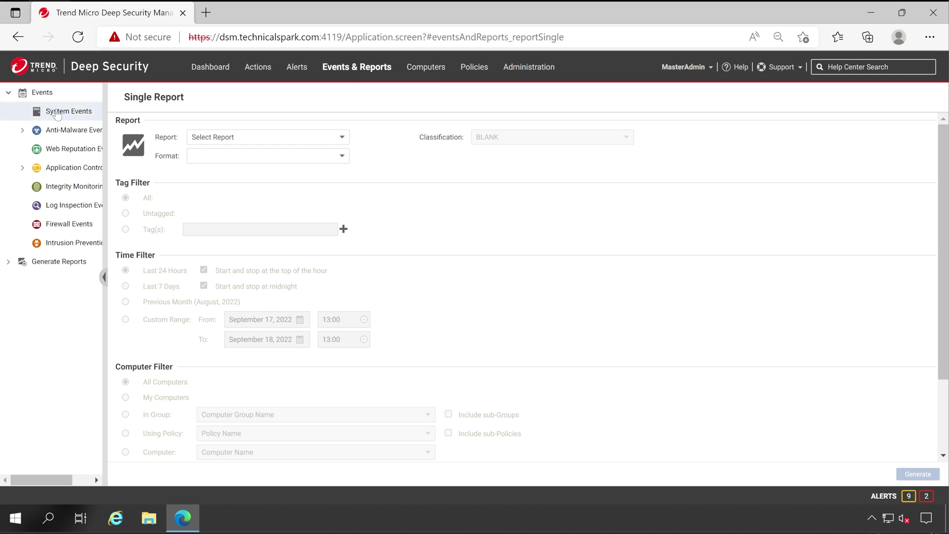
left_click(55, 113)
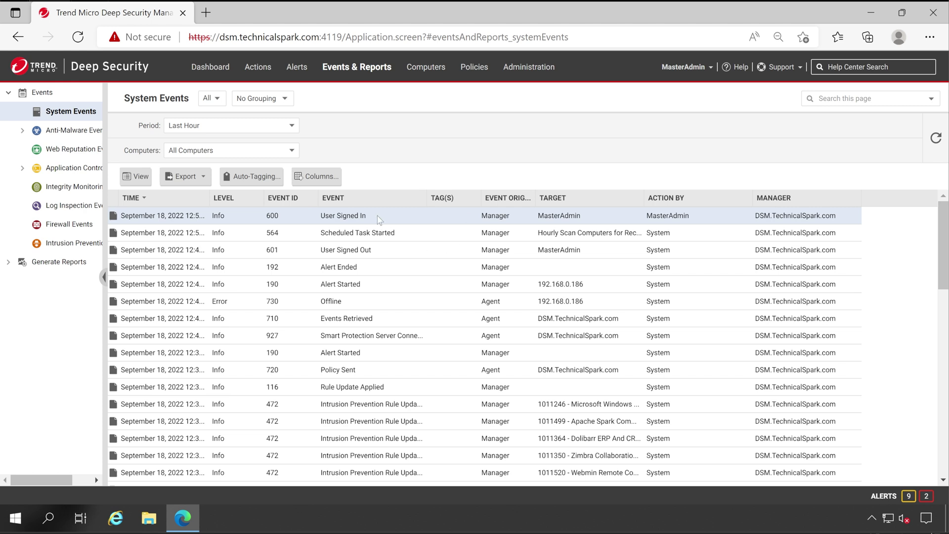
left_click(188, 177)
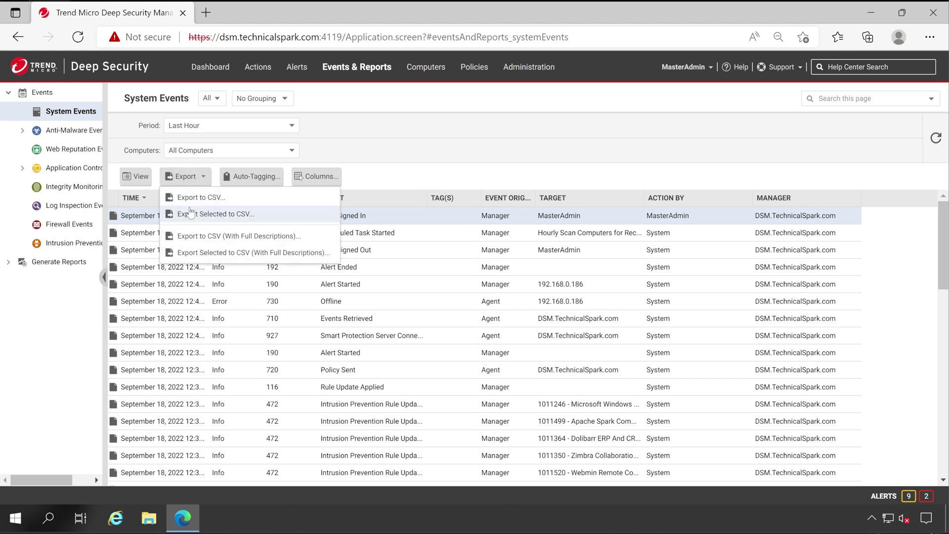
left_click(258, 128)
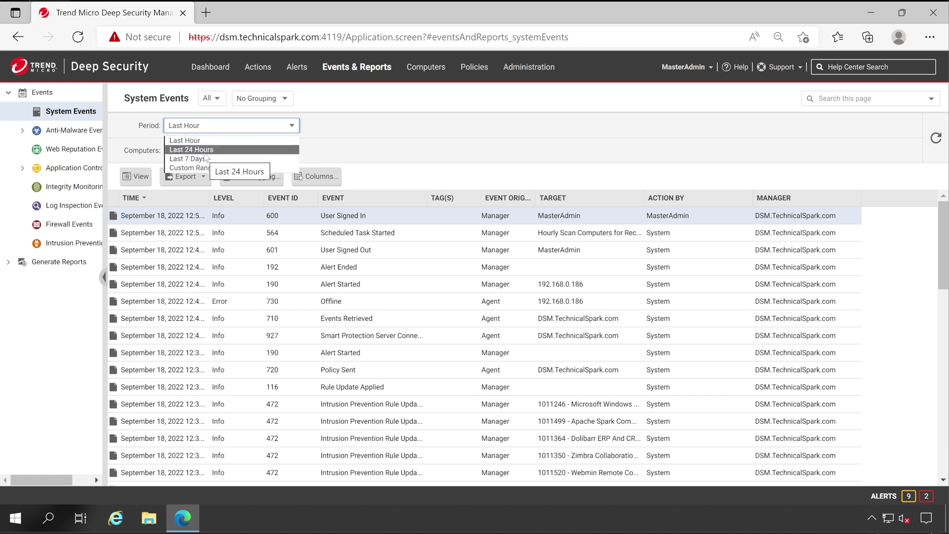
left_click(378, 140)
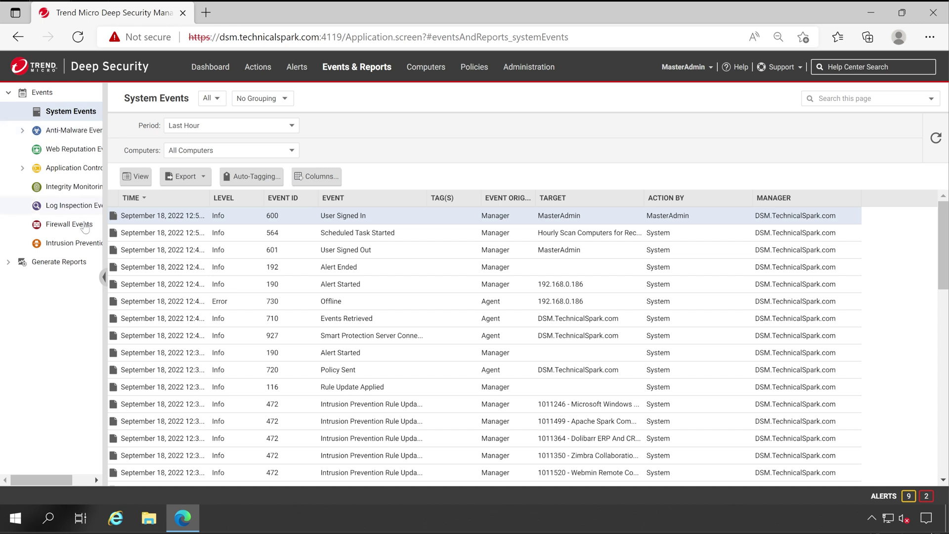
left_click(192, 178)
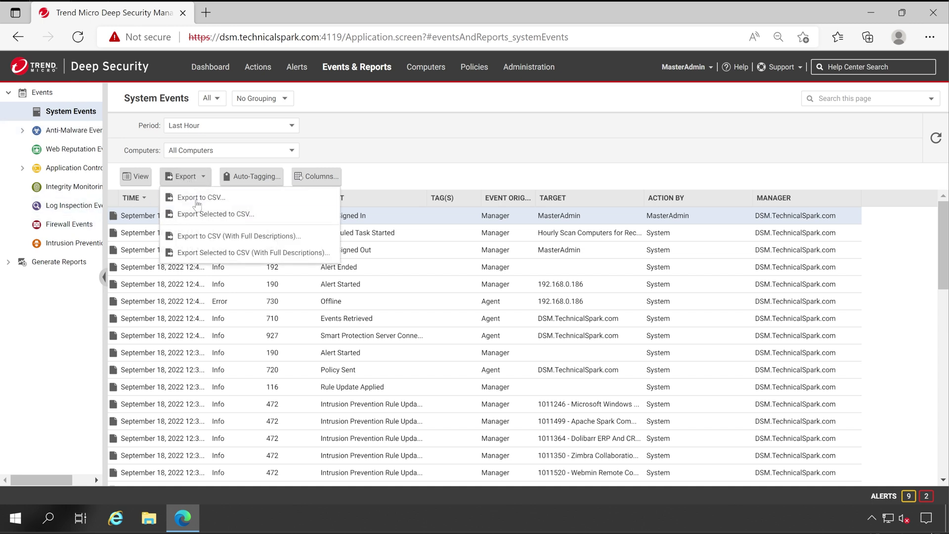
left_click(241, 215)
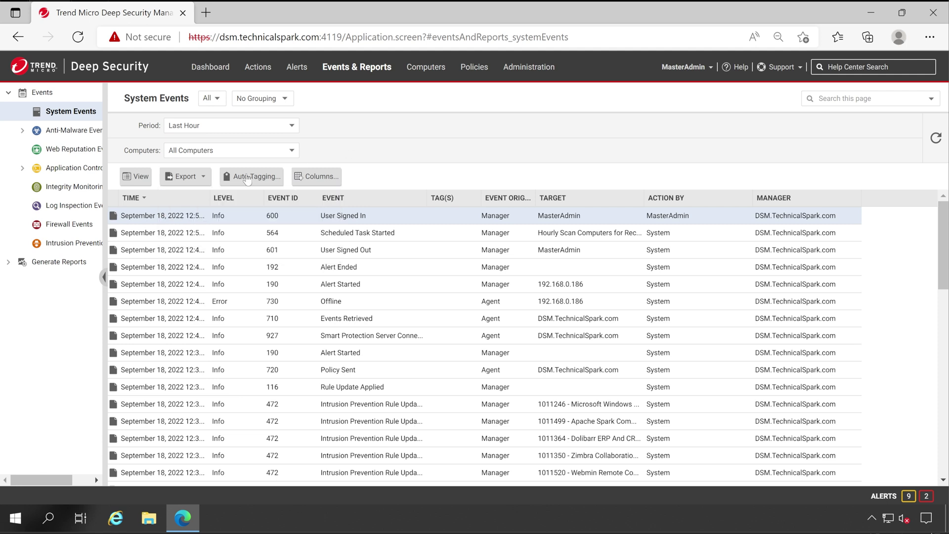
Step: Pick Anti-Malware Report in the Single Report form, check its PDF format, then open Anti-Malware Events
left_click(8, 262)
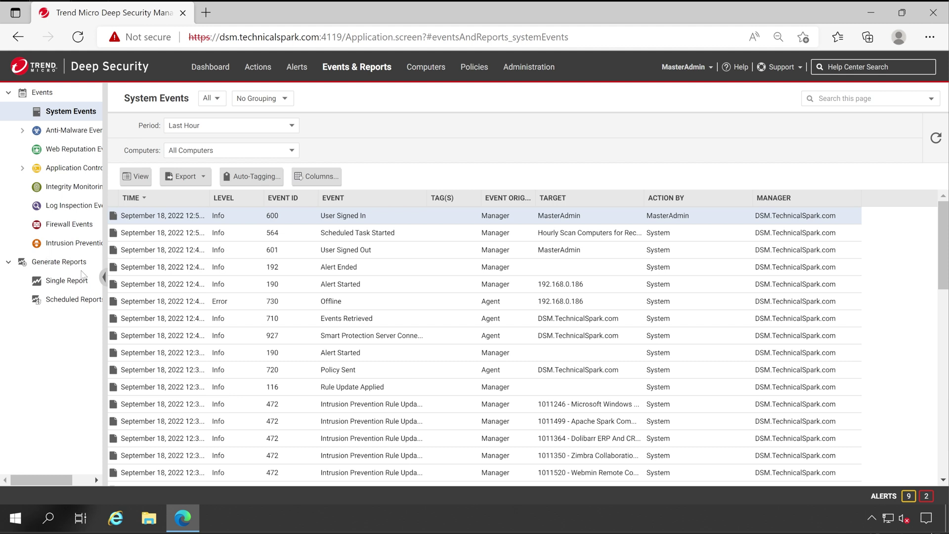
left_click(69, 281)
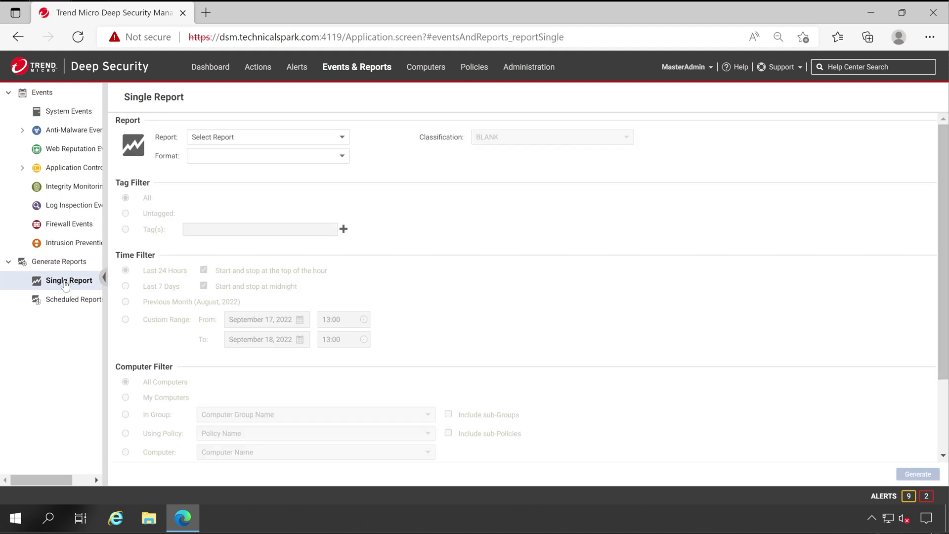
left_click(75, 303)
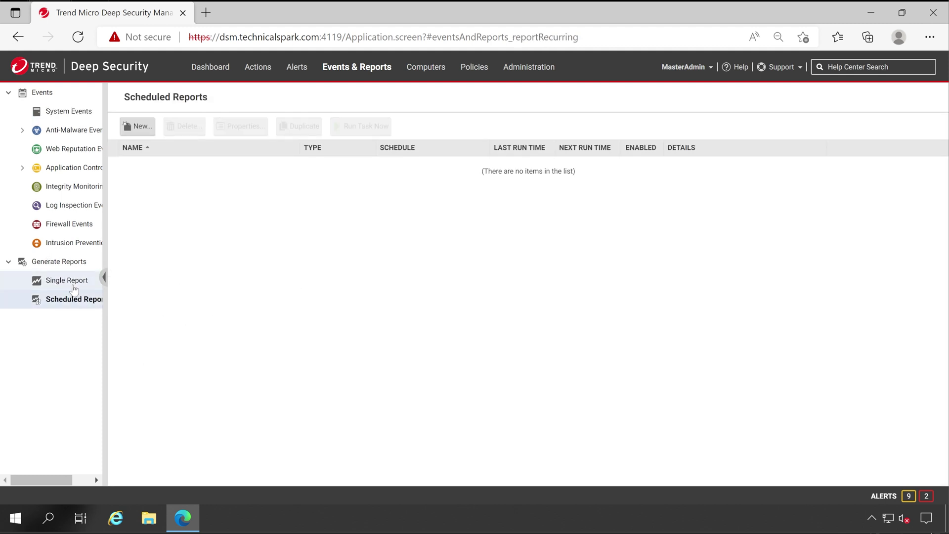
left_click(73, 284)
left_click(198, 141)
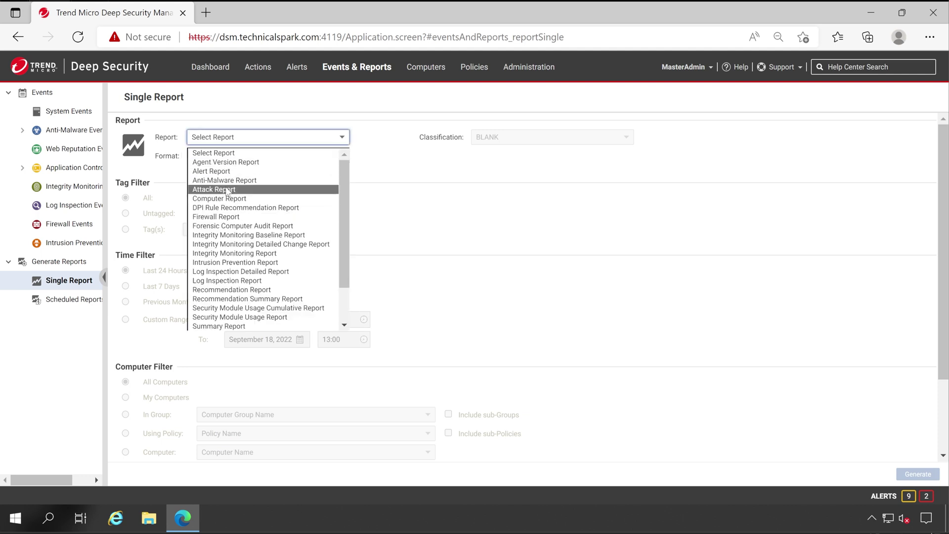
left_click(226, 181)
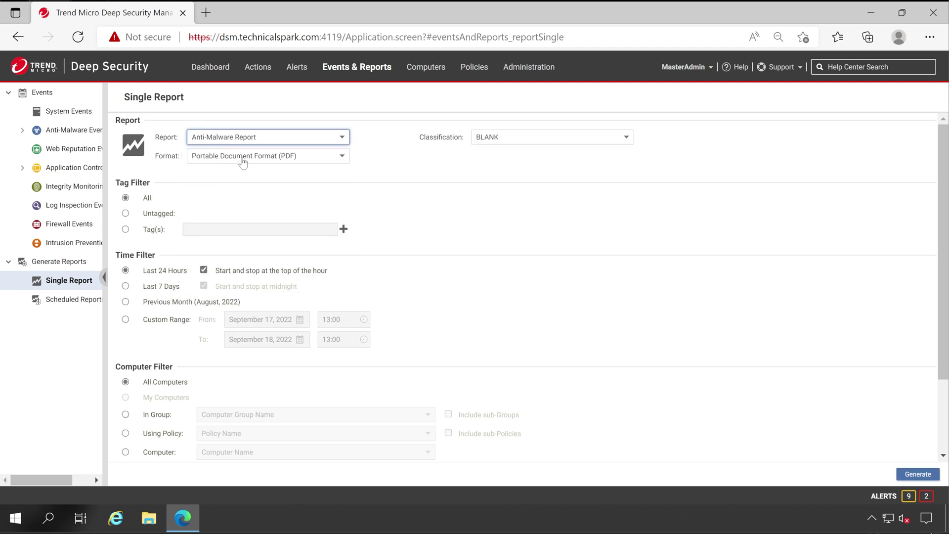
left_click(235, 161)
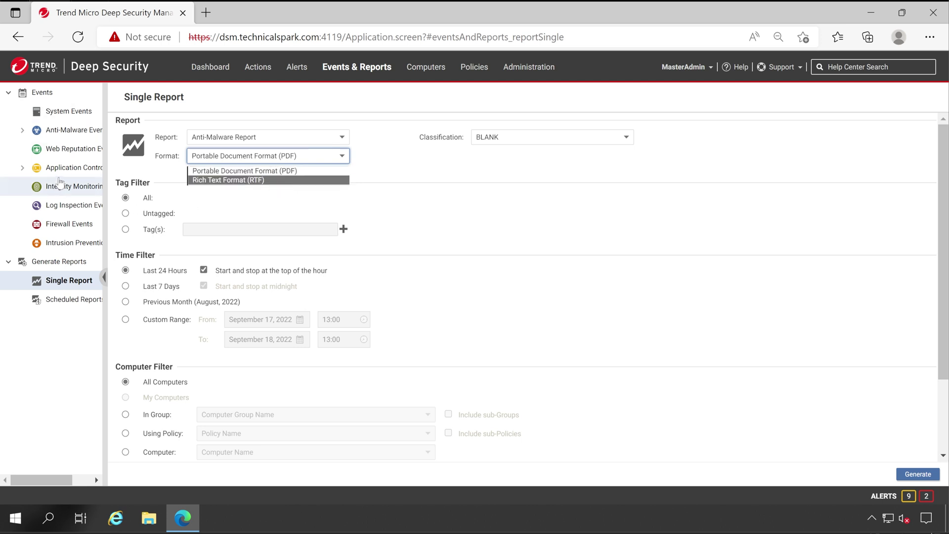
left_click(73, 131)
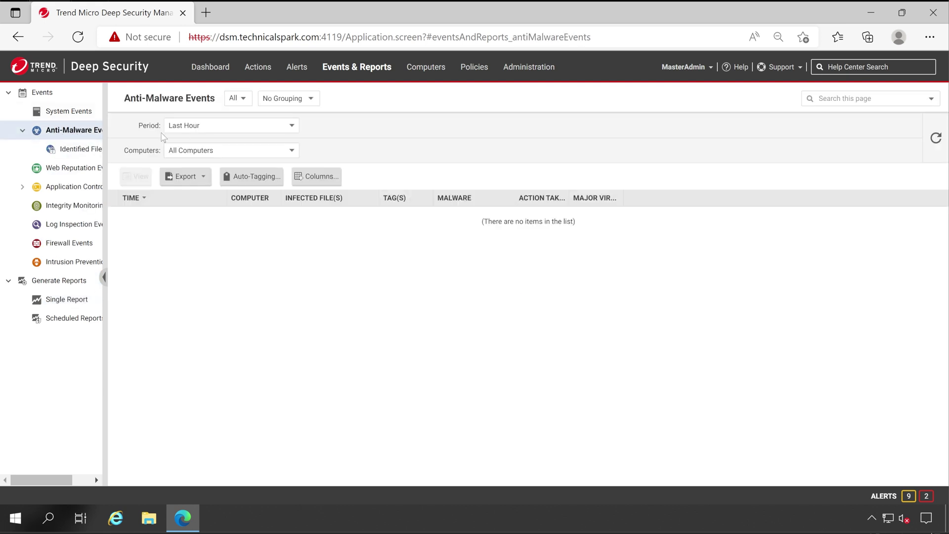
Step: Widen the sidebar and set the Identified Files period to a custom range from September 1
left_click_drag(104, 260, 154, 260)
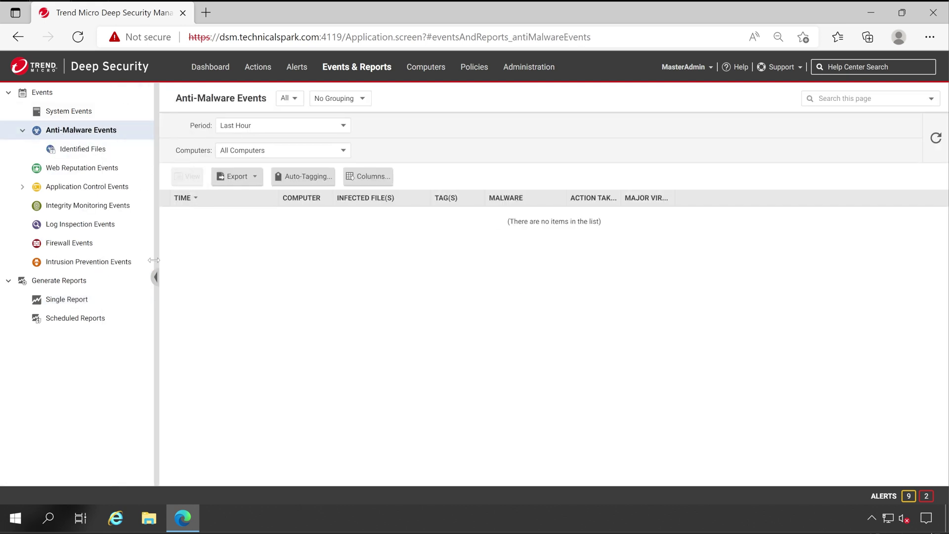
left_click(76, 149)
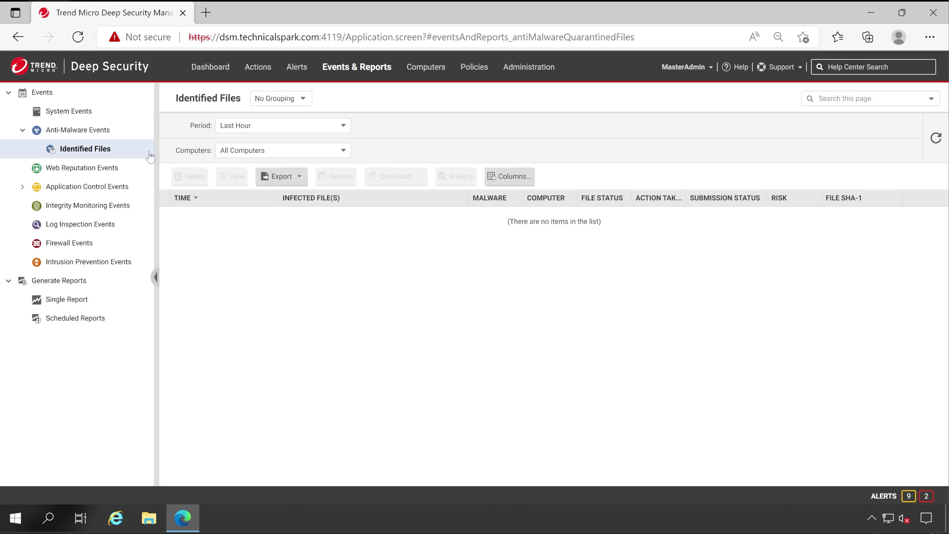
left_click(287, 126)
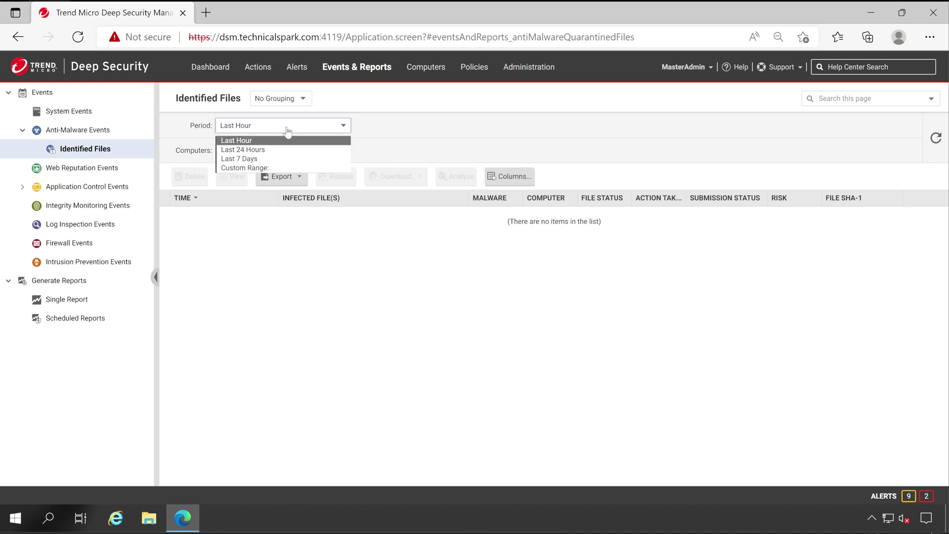
left_click(269, 168)
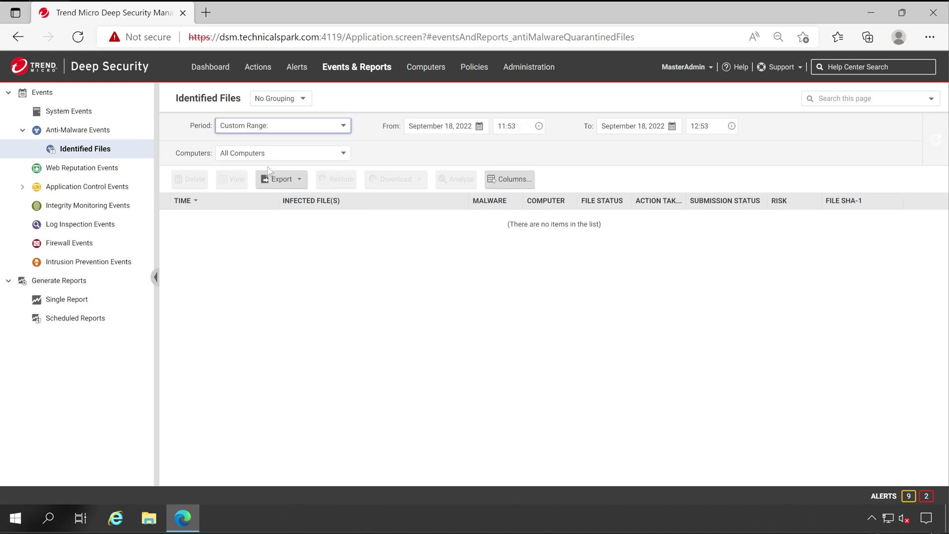
left_click(479, 127)
left_click(454, 169)
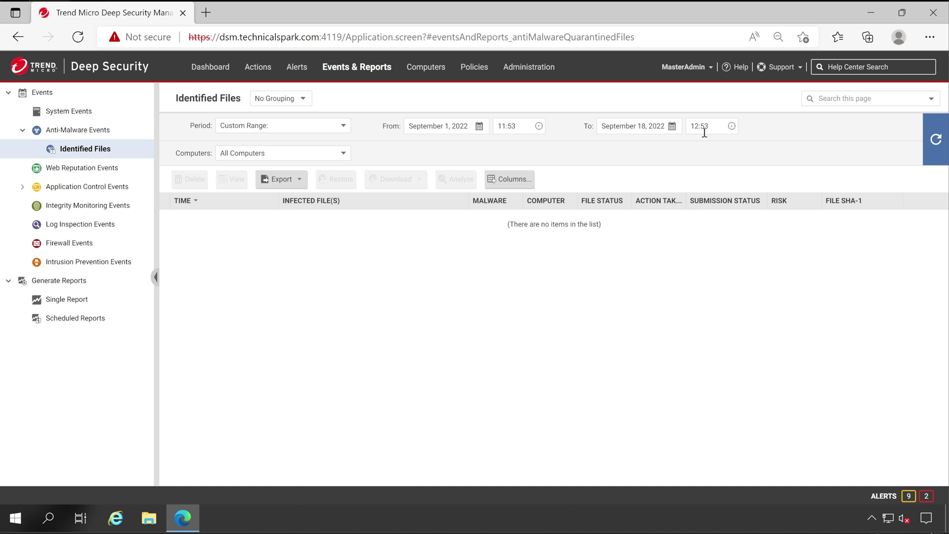
Step: Filter computers to In Group (include sub-Groups) and duplicate the browser tab
left_click(300, 156)
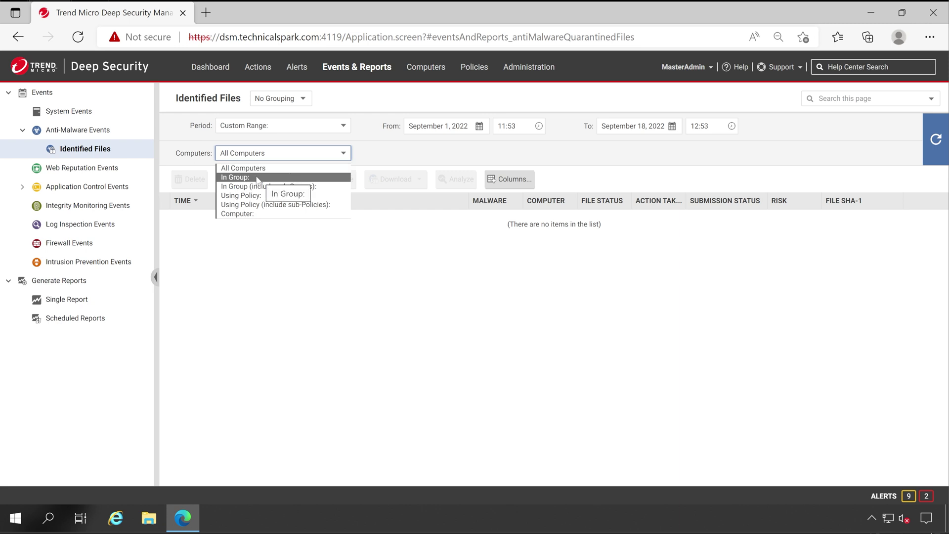
left_click(258, 178)
left_click(395, 157)
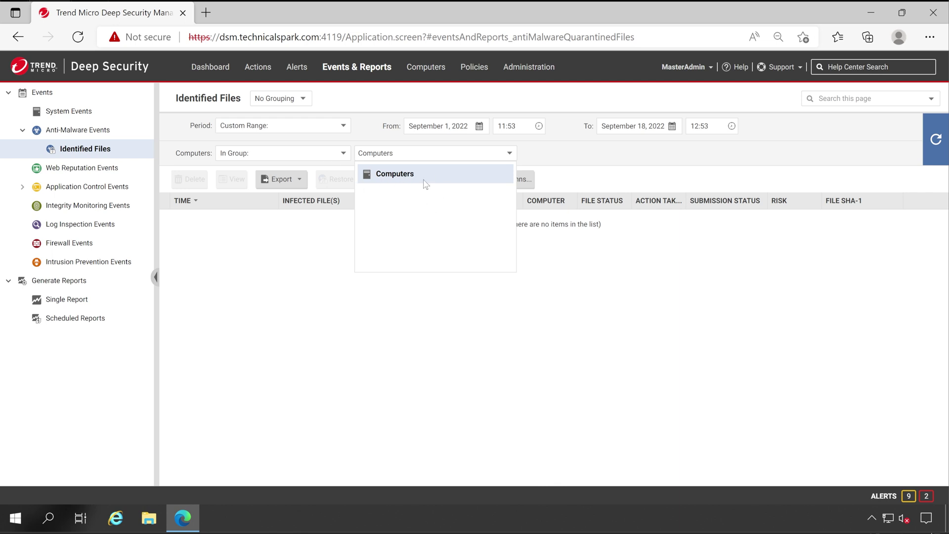
left_click(328, 154)
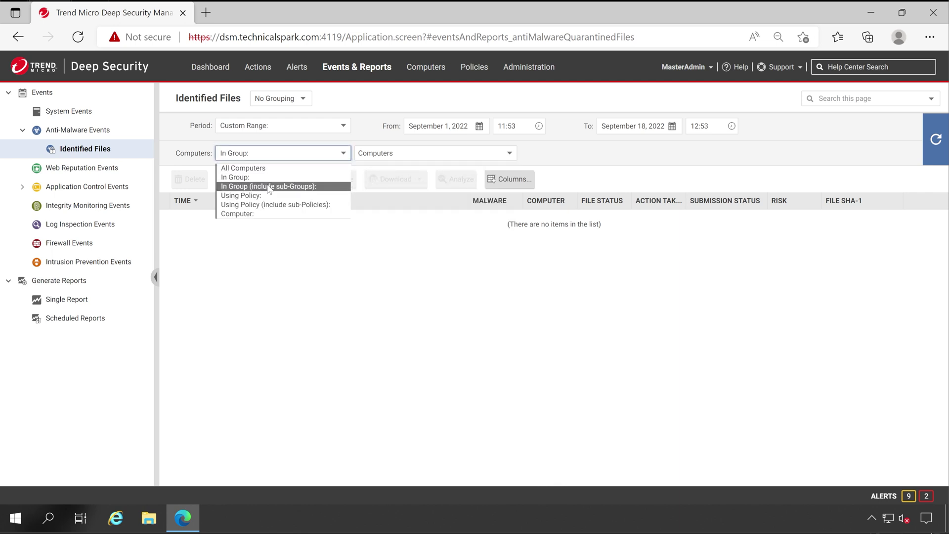
left_click(269, 186)
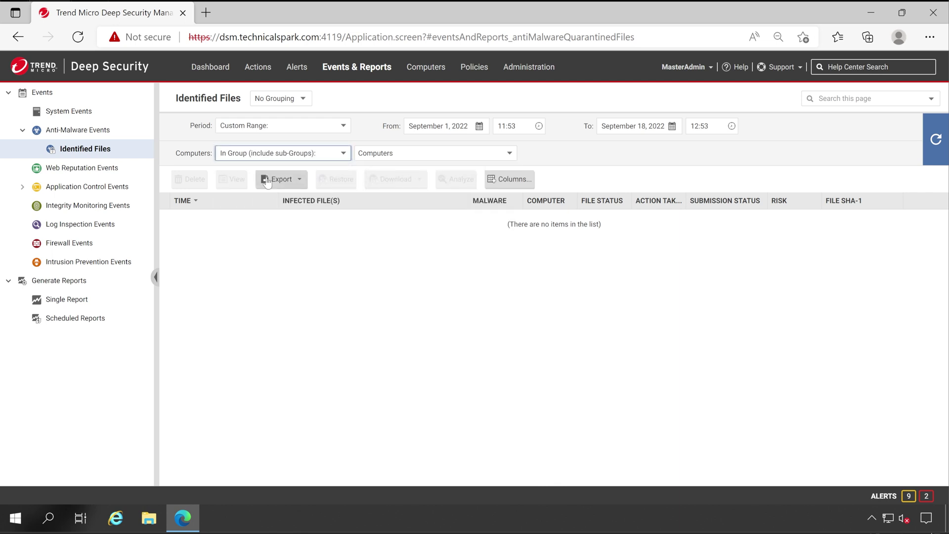
left_click(407, 156)
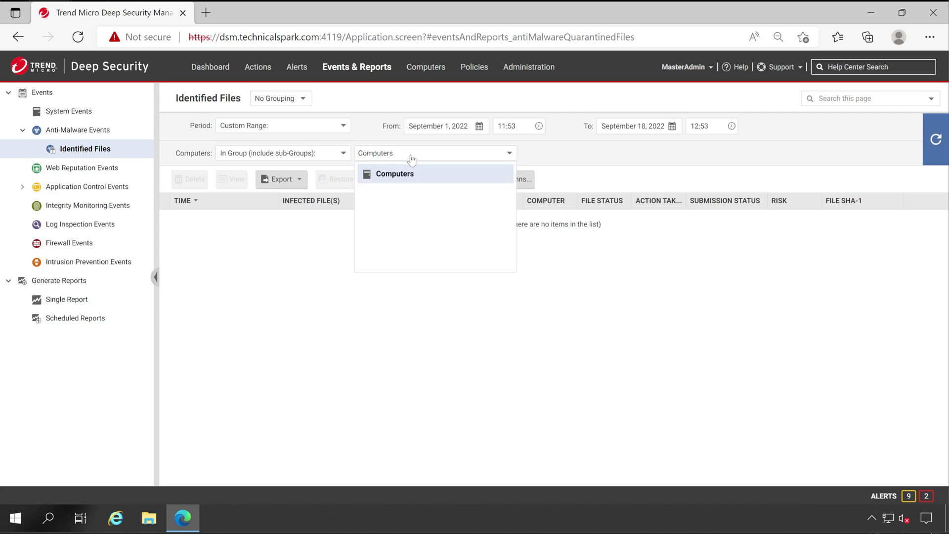
right_click(115, 9)
left_click(163, 89)
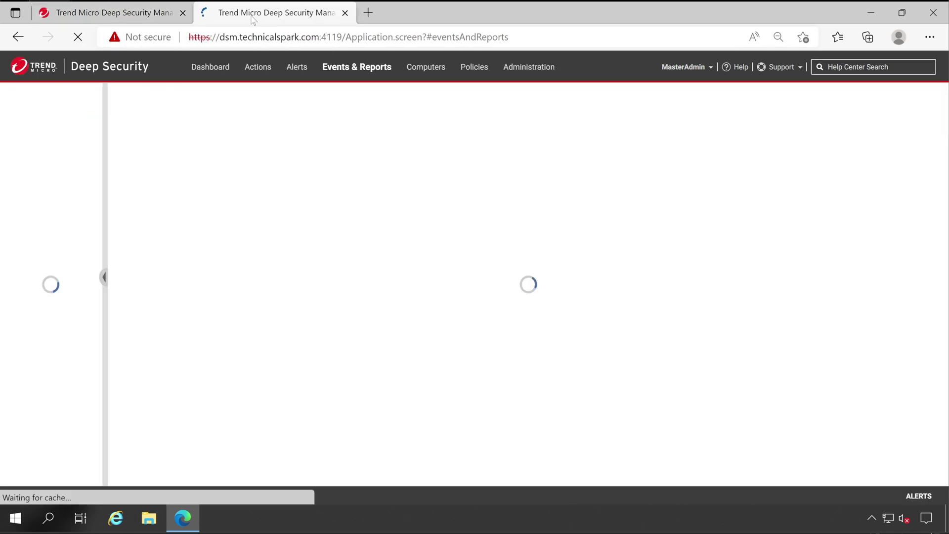
Step: Add a group named Test SubGroup under Computers, then return to the Identified Files tab
left_click(423, 71)
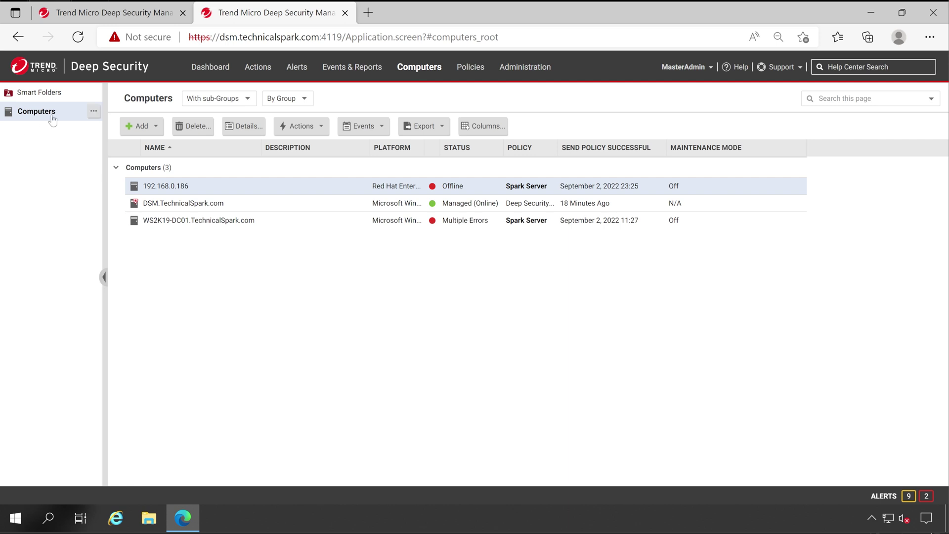
right_click(52, 115)
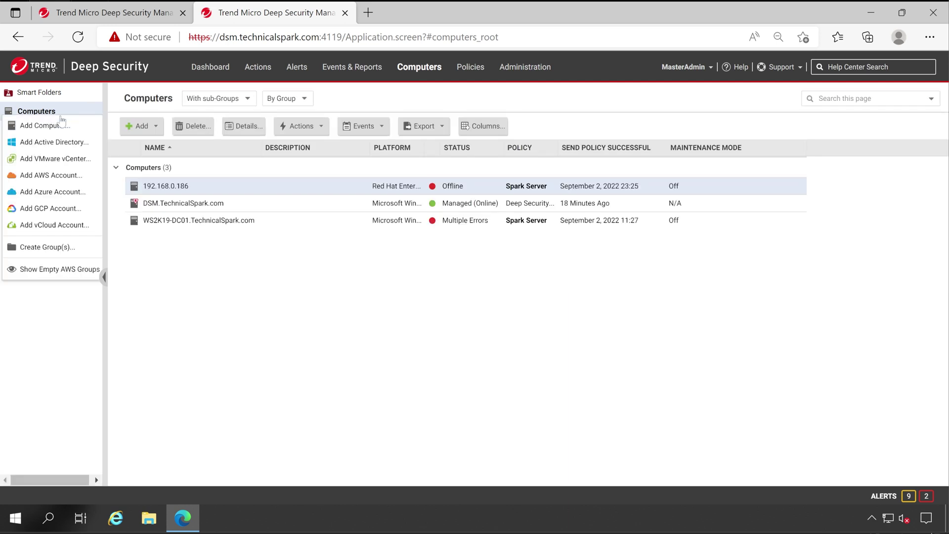
left_click(68, 246)
left_click(434, 153)
type("Test SubGroup")
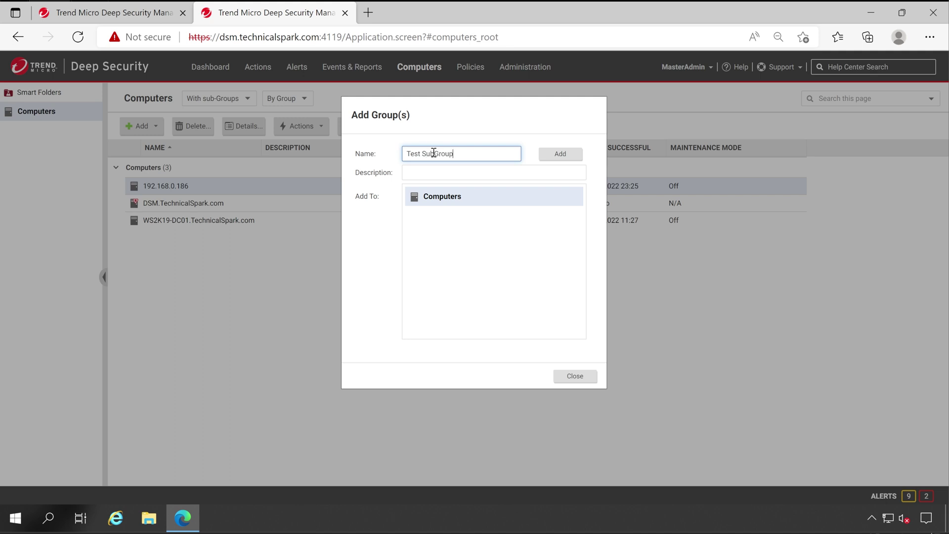
left_click(560, 154)
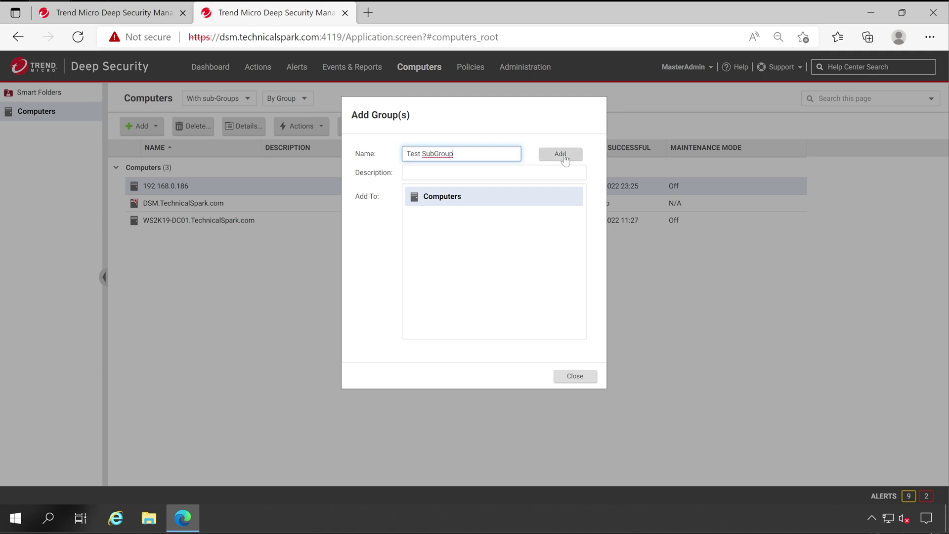
left_click(570, 377)
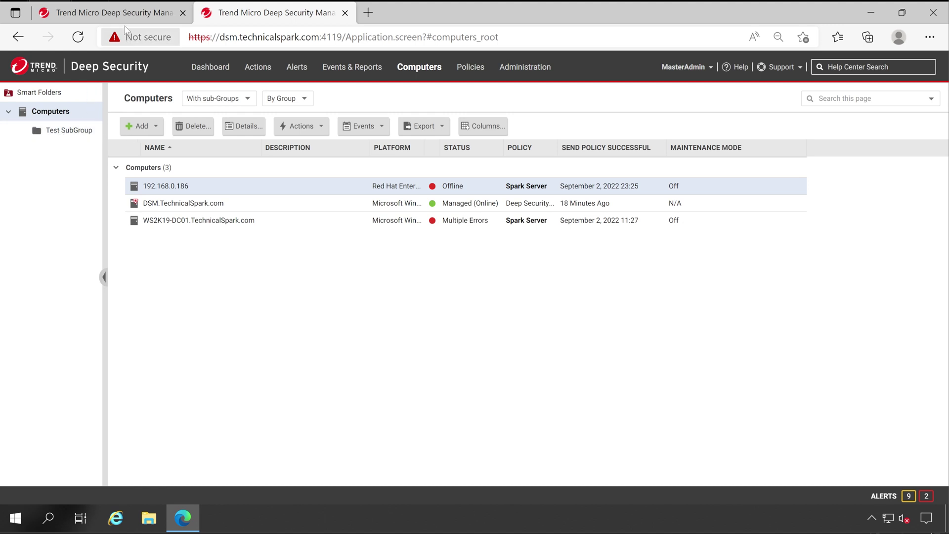
left_click(114, 12)
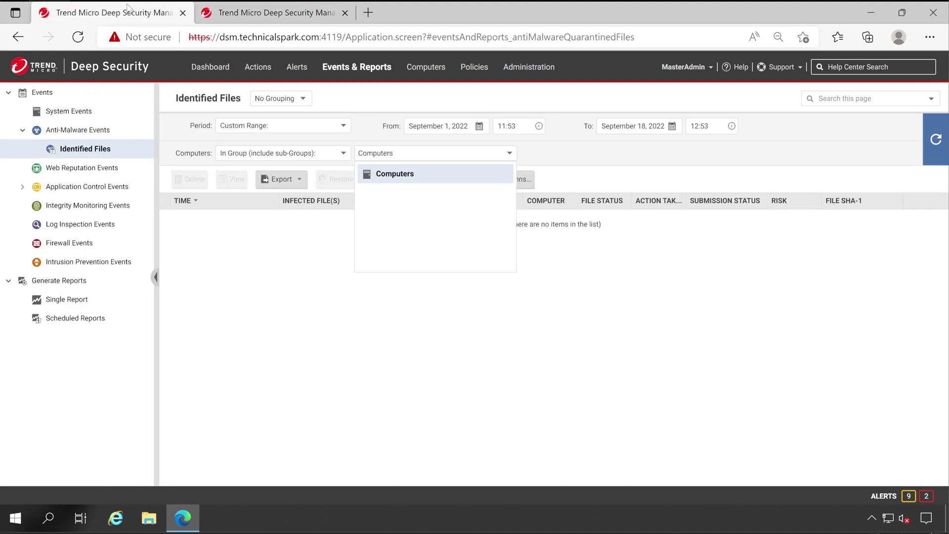
Step: Reload Identified Files and set a custom period starting September 1, 2022
left_click(78, 37)
left_click(232, 126)
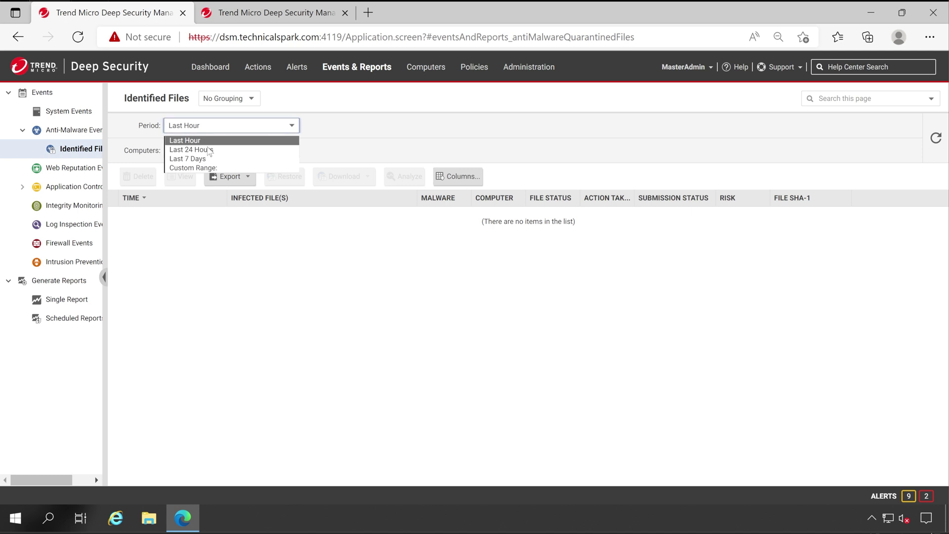
left_click(232, 168)
left_click(428, 127)
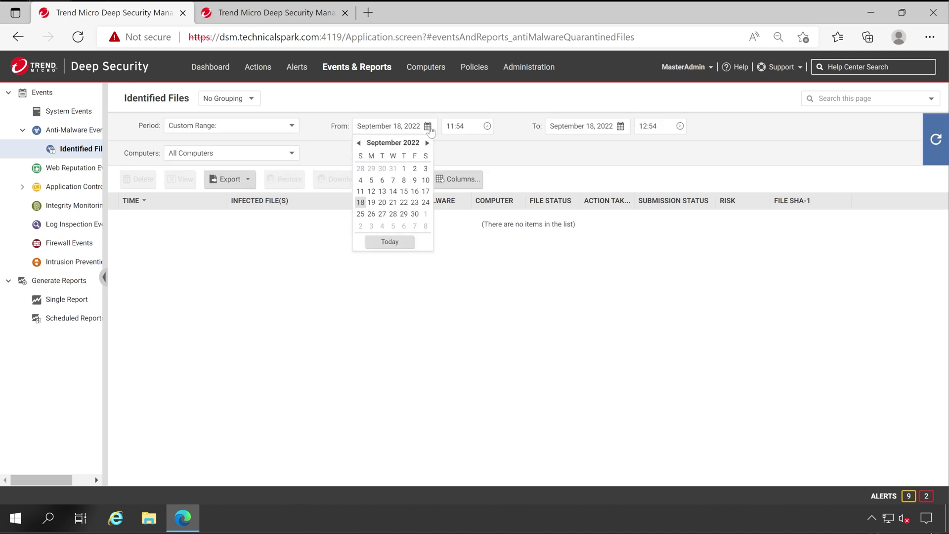
left_click(404, 169)
Step: Try the group-with-sub-groups filter, then filter by the Spark Server policy
left_click(204, 156)
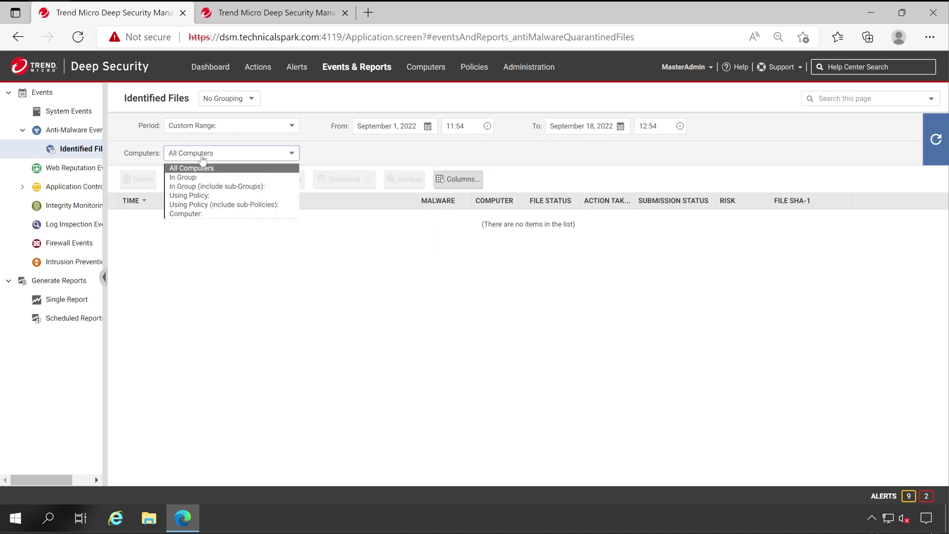
left_click(208, 185)
left_click(376, 154)
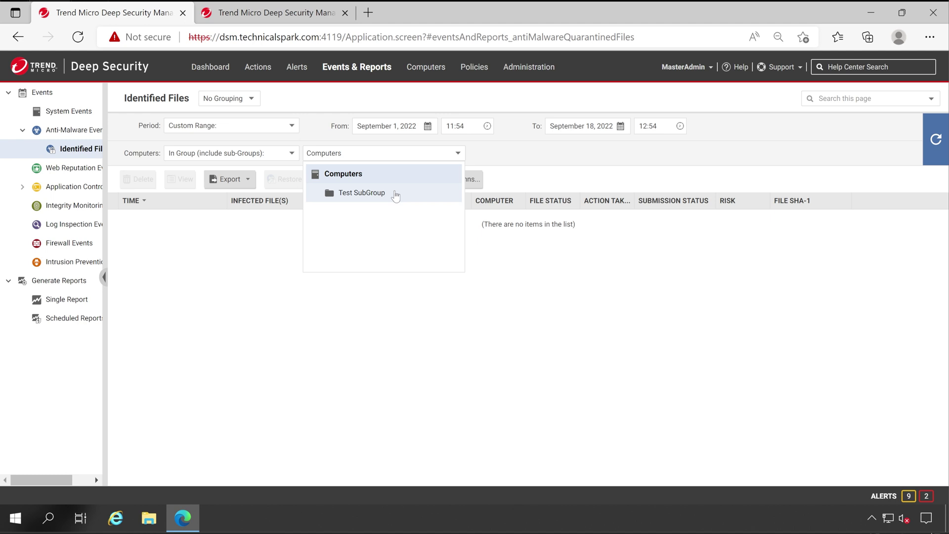
left_click(257, 156)
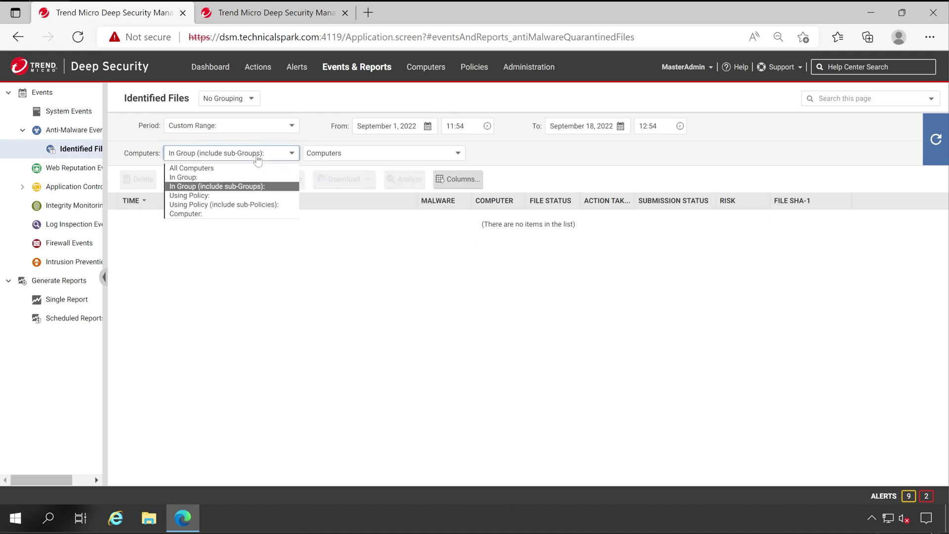
left_click(198, 196)
left_click(332, 161)
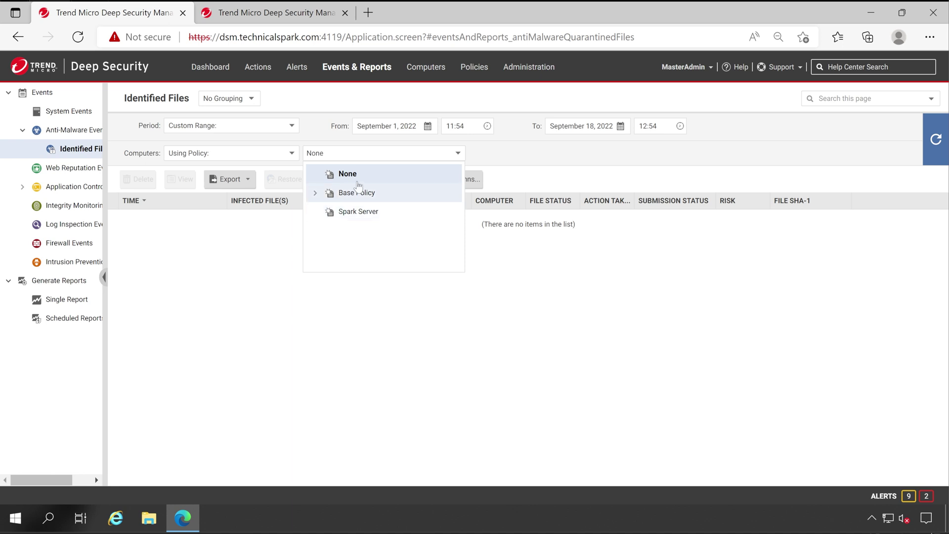
left_click(357, 215)
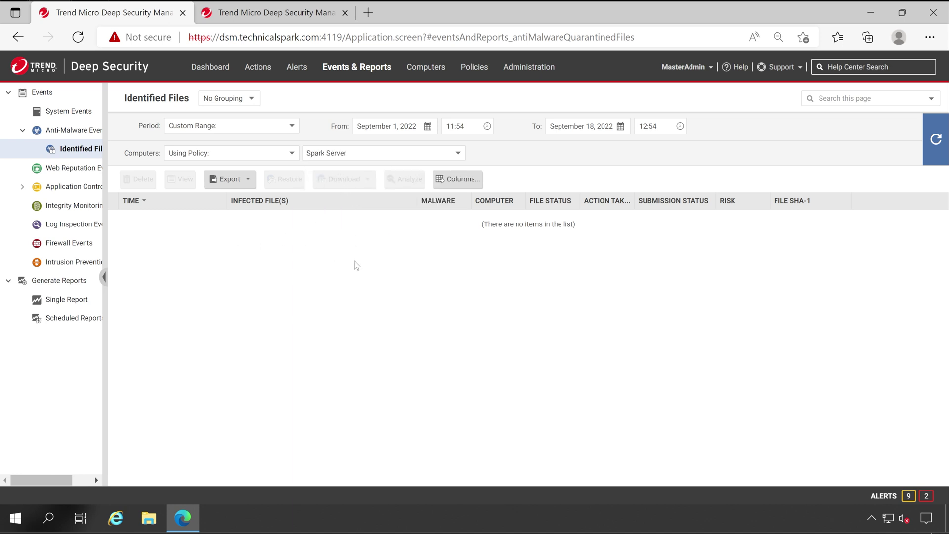
Step: Try the single computer DSM.TechnicalSpark.com, then set the filter to All Computers
left_click(206, 155)
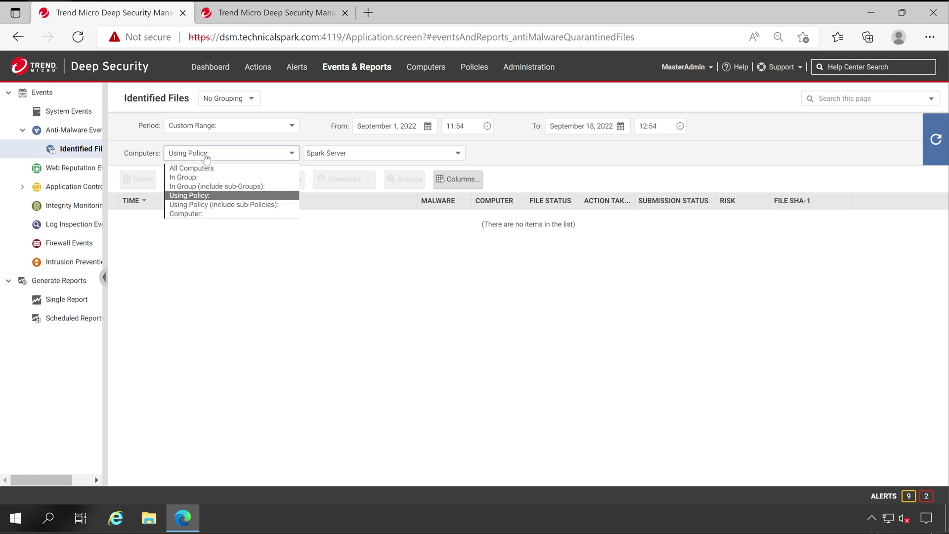
left_click(205, 214)
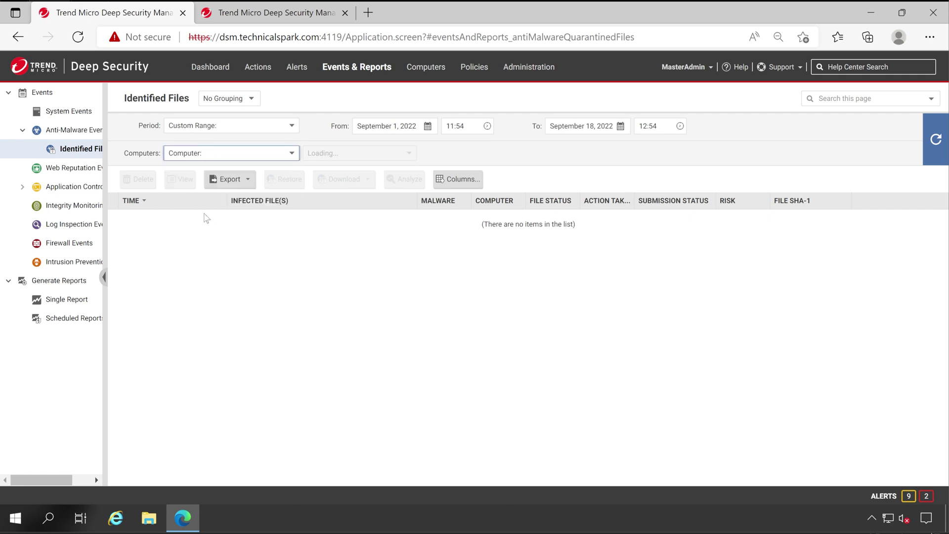
left_click(359, 156)
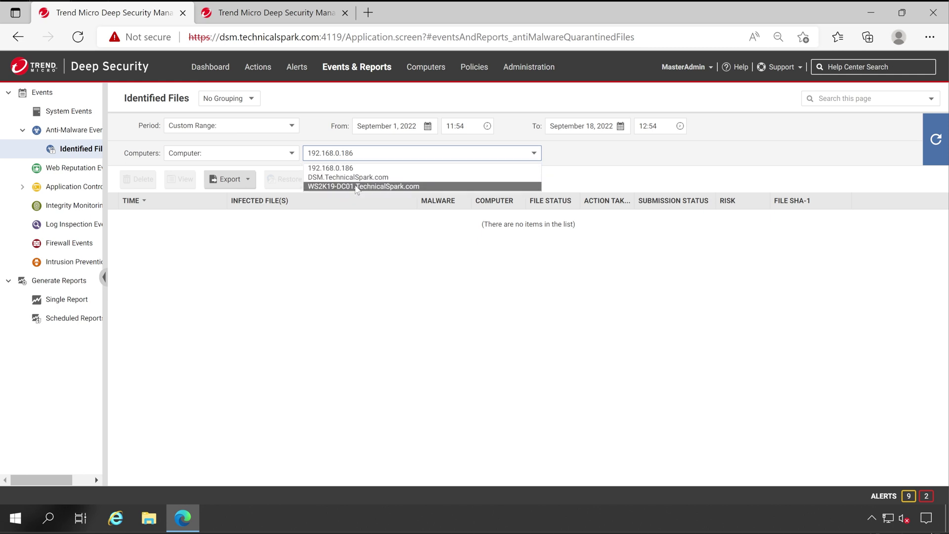
left_click(347, 178)
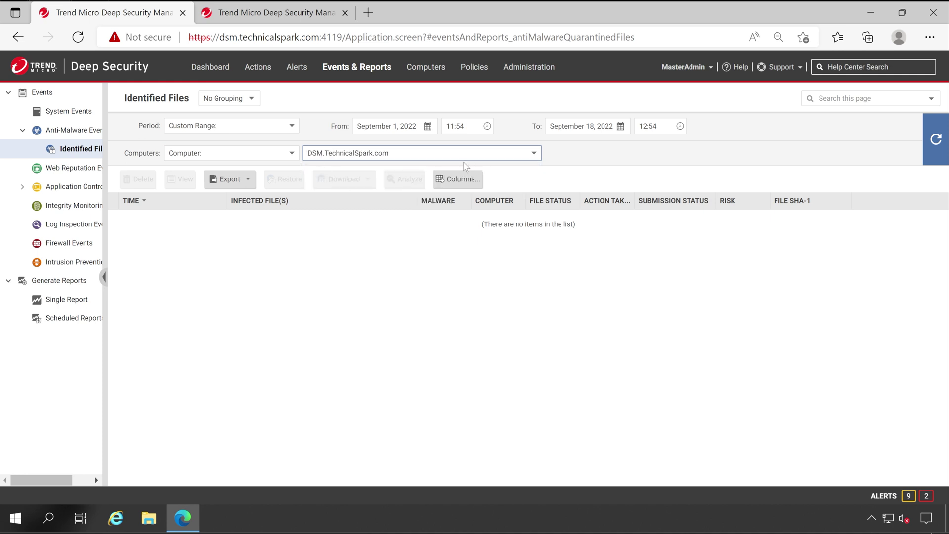
left_click(240, 154)
left_click(211, 168)
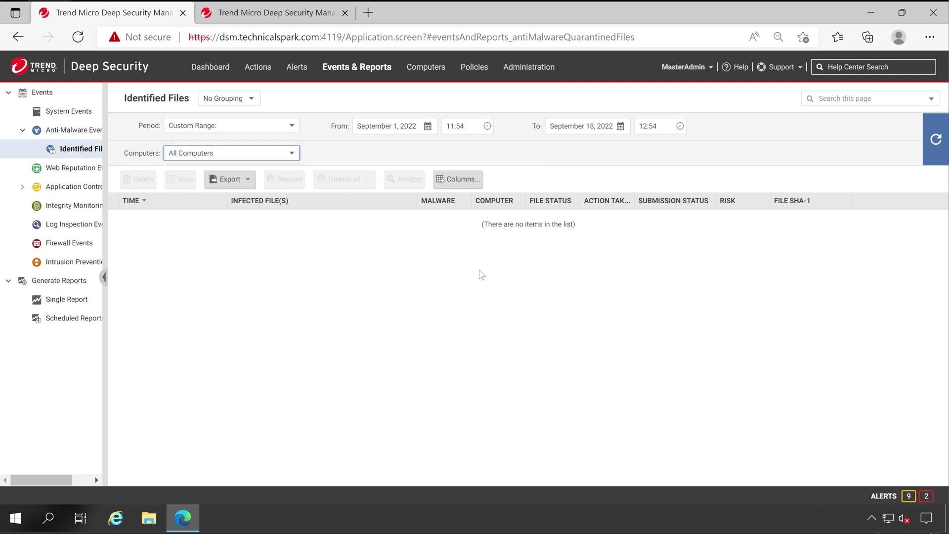
Step: Refresh, select the Eicar_test_file row, widen Infected File(s), and export the list to CSV
left_click(936, 147)
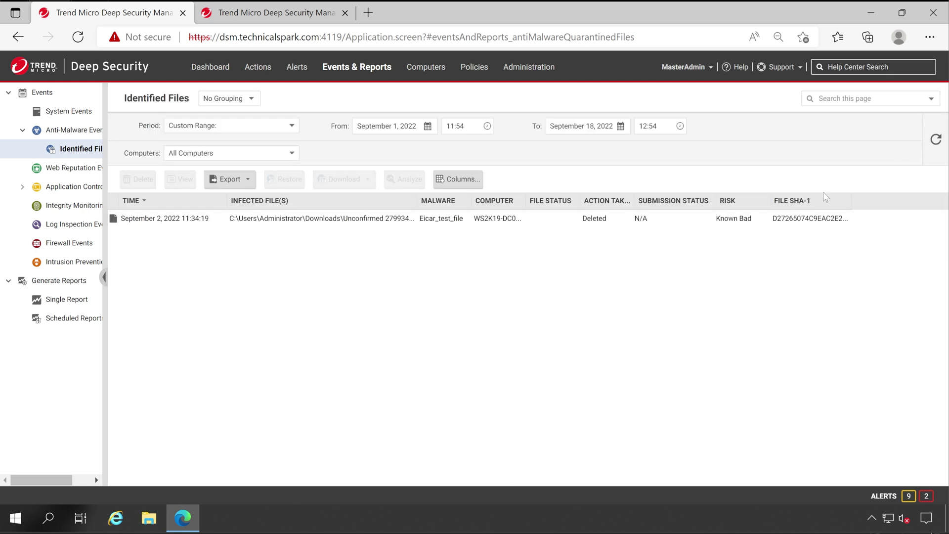
left_click(174, 220)
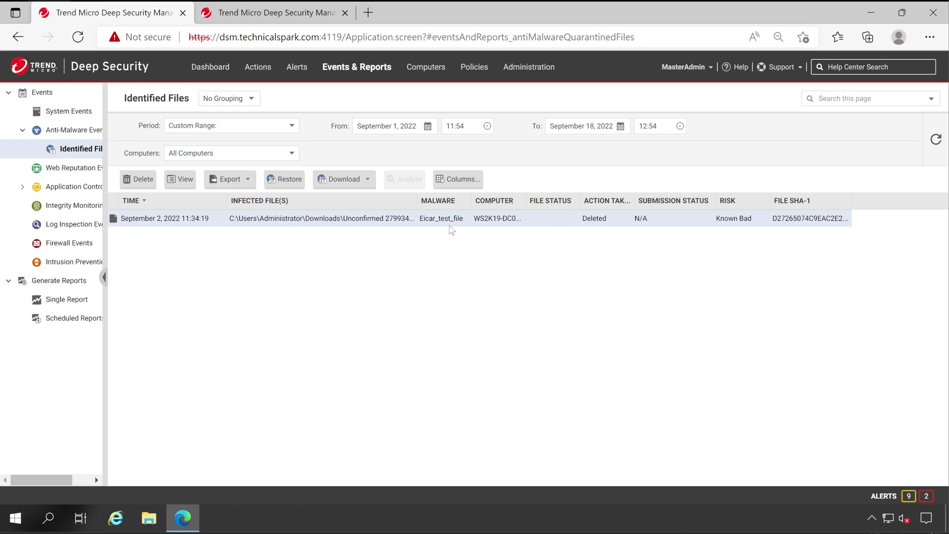
left_click_drag(418, 200, 430, 200)
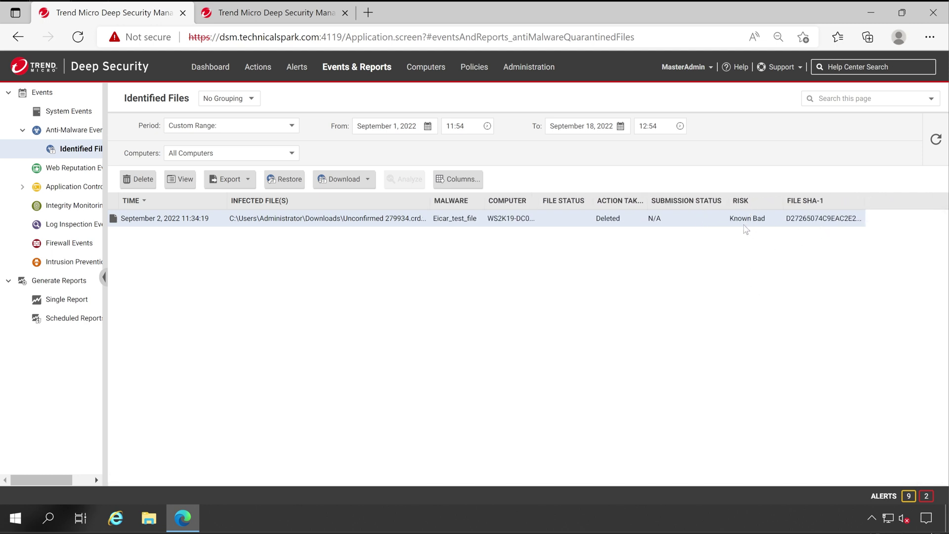
left_click(230, 180)
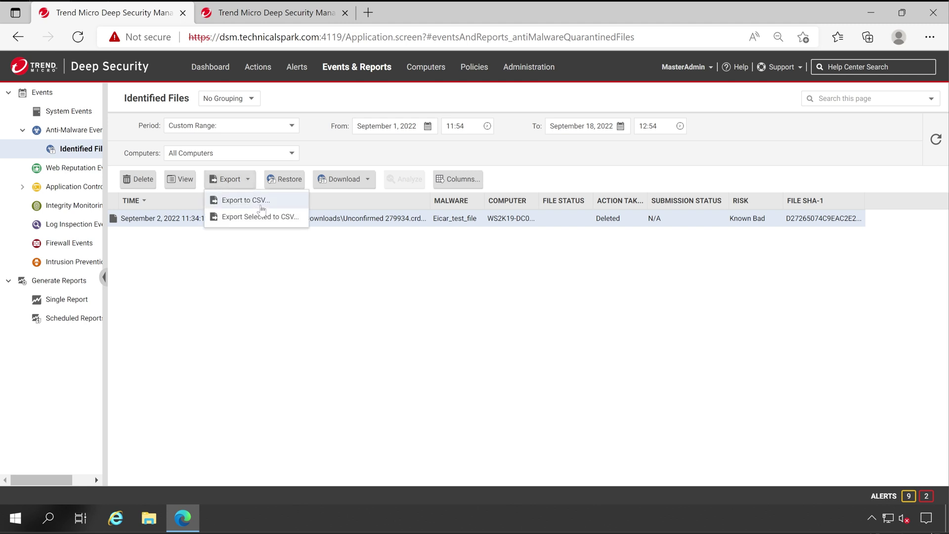
left_click(246, 200)
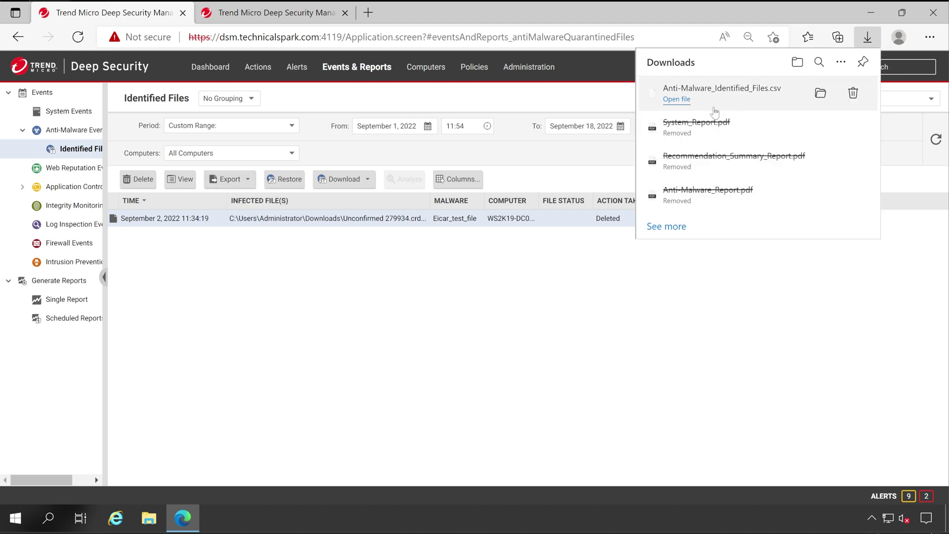
Step: Open Anti-Malware_Identified_Files.csv from its Downloads folder in Excel
left_click(819, 95)
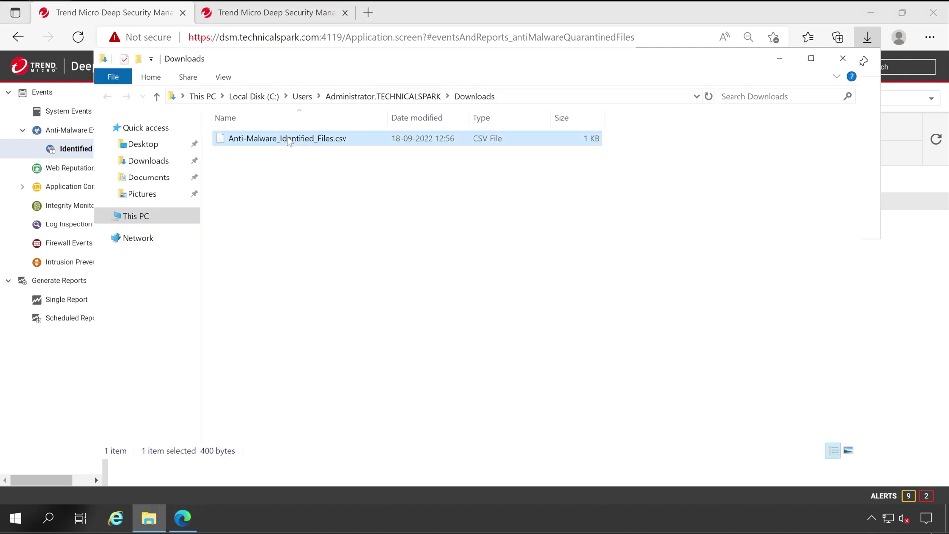
double_click(289, 142)
left_click(313, 346)
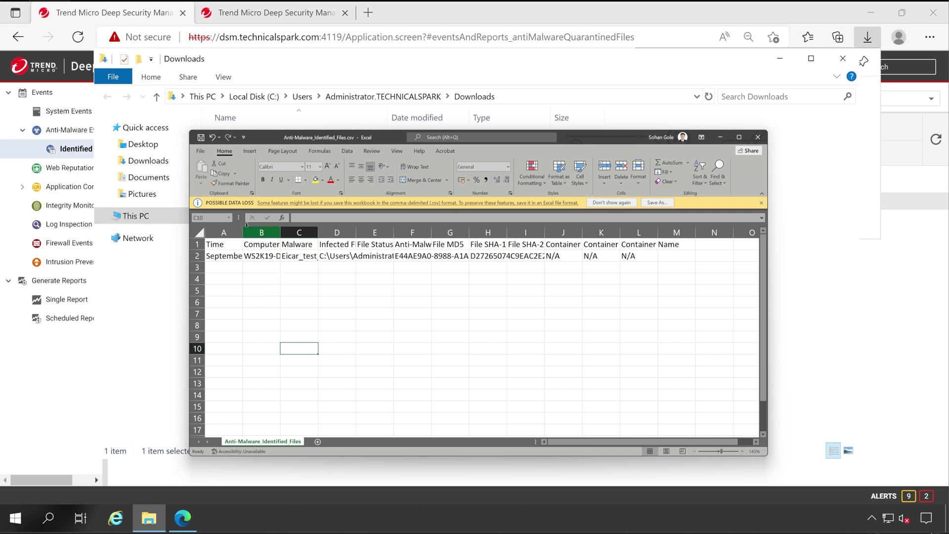
left_click(301, 266)
Step: Autofit columns H through A to show the SHA-1, MD5, file path, malware and timestamp values
double_click(507, 232)
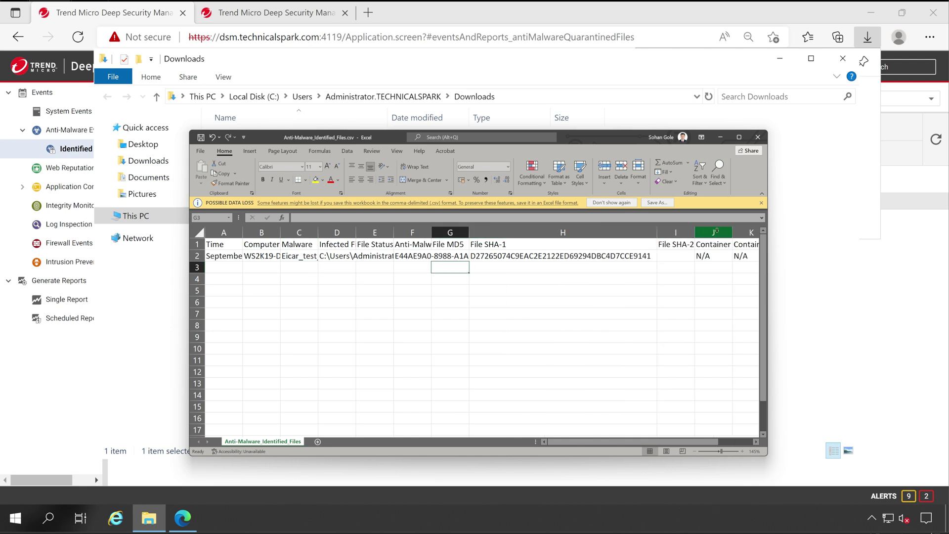
left_click(450, 267)
double_click(469, 232)
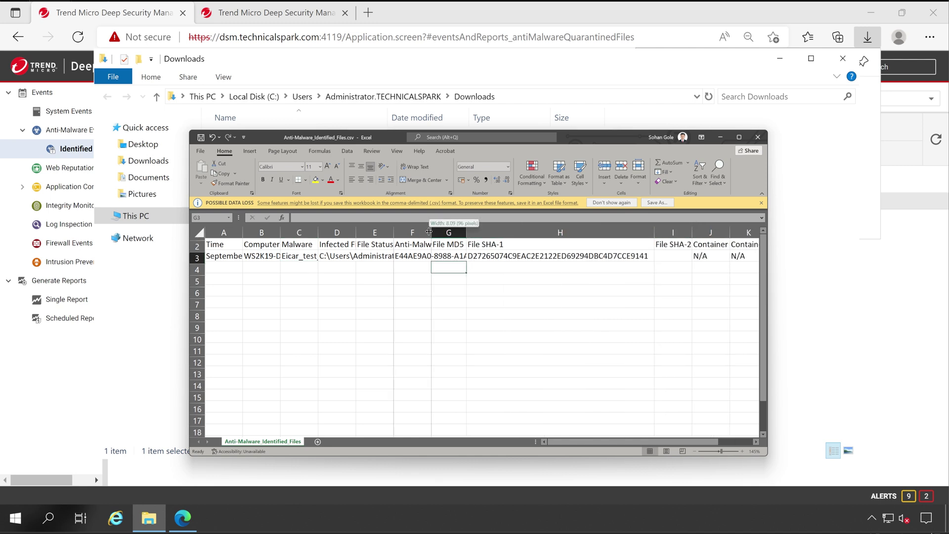
double_click(431, 232)
left_click(363, 255)
left_click(346, 255)
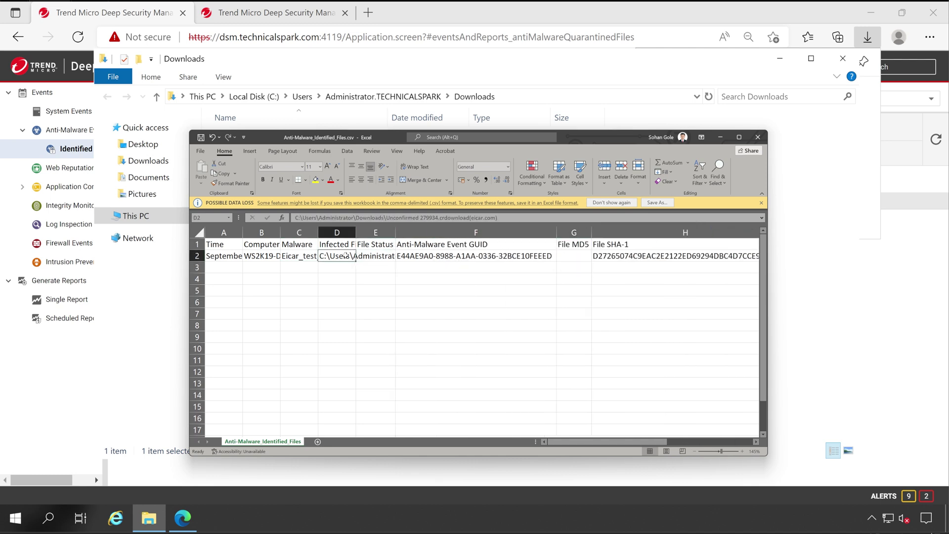
double_click(356, 232)
double_click(318, 232)
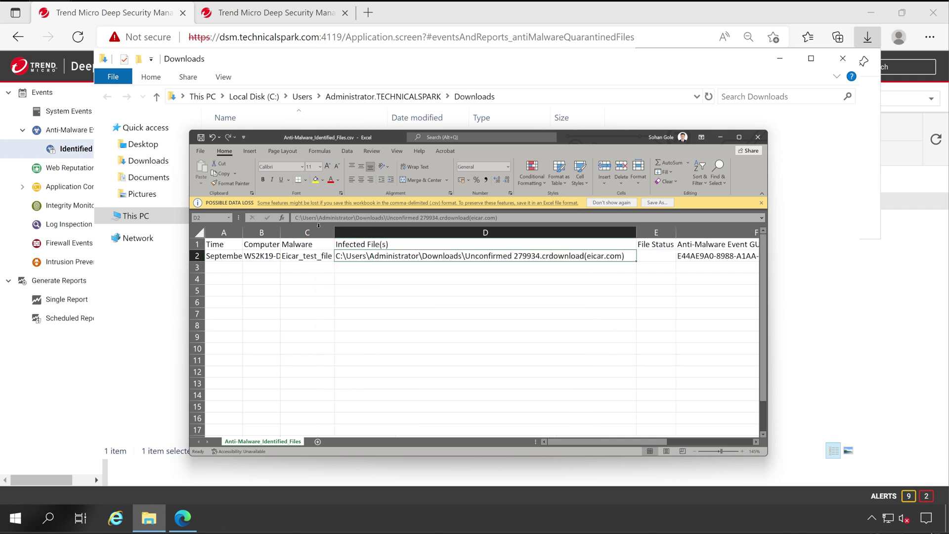
double_click(279, 233)
double_click(242, 233)
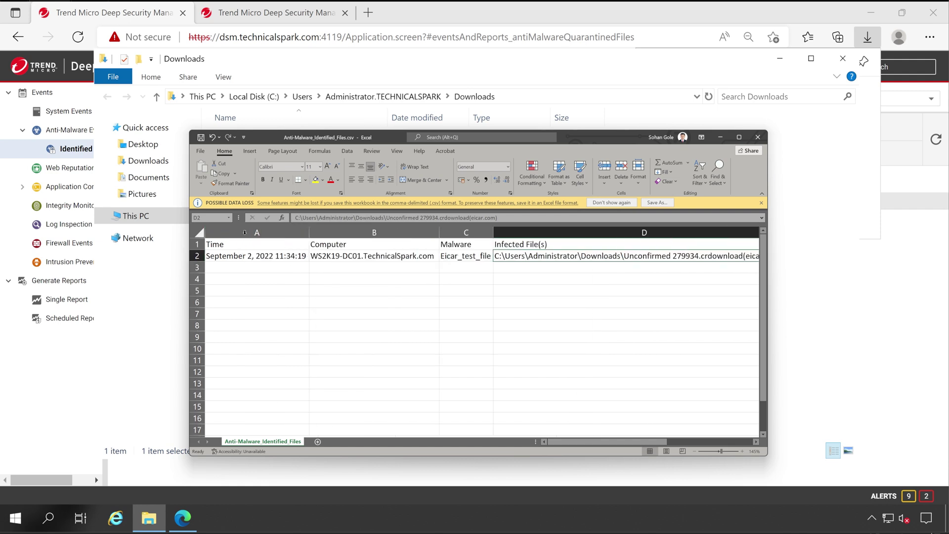
left_click(245, 254)
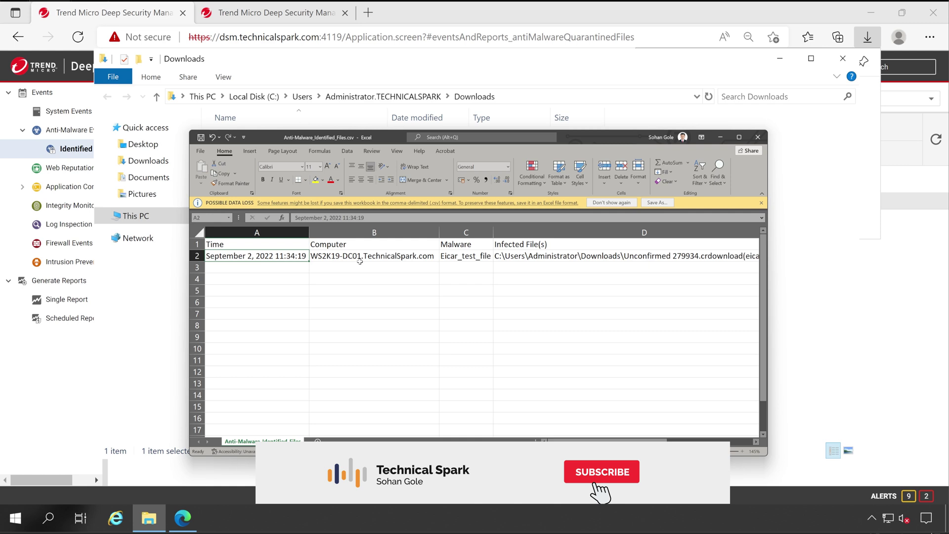
Step: Close Excel without saving and close the Downloads folder
left_click(757, 137)
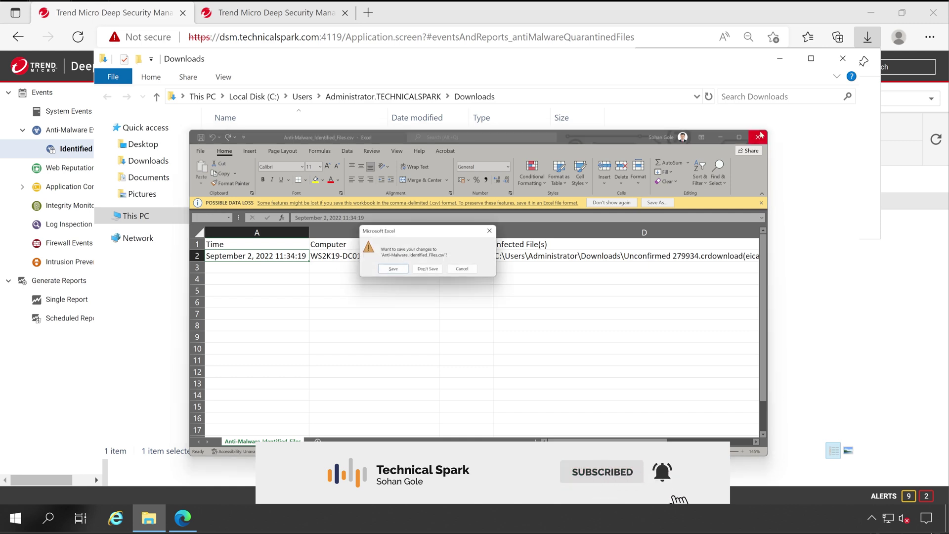
left_click(427, 268)
left_click(843, 58)
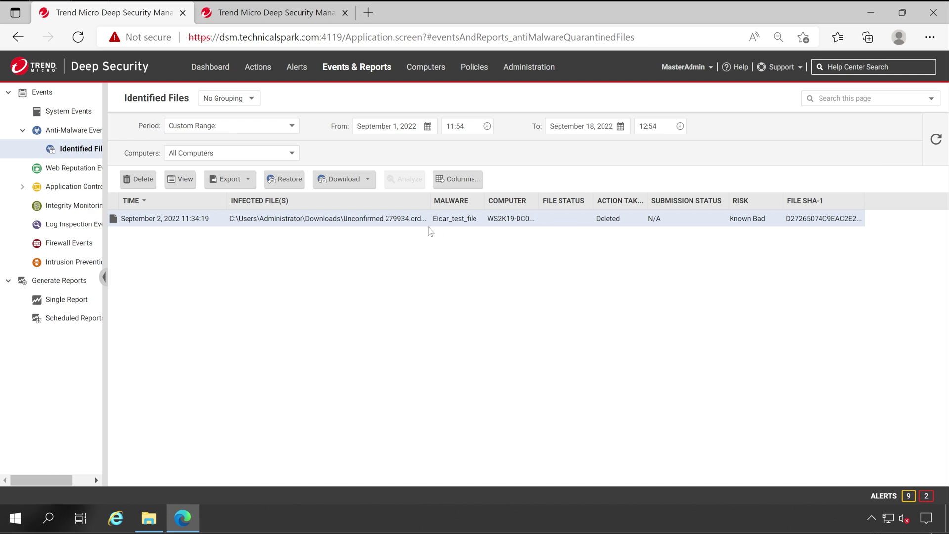
Step: Hide the Risk and Submission Status columns in the Identified Files list
left_click(455, 181)
left_click(399, 253)
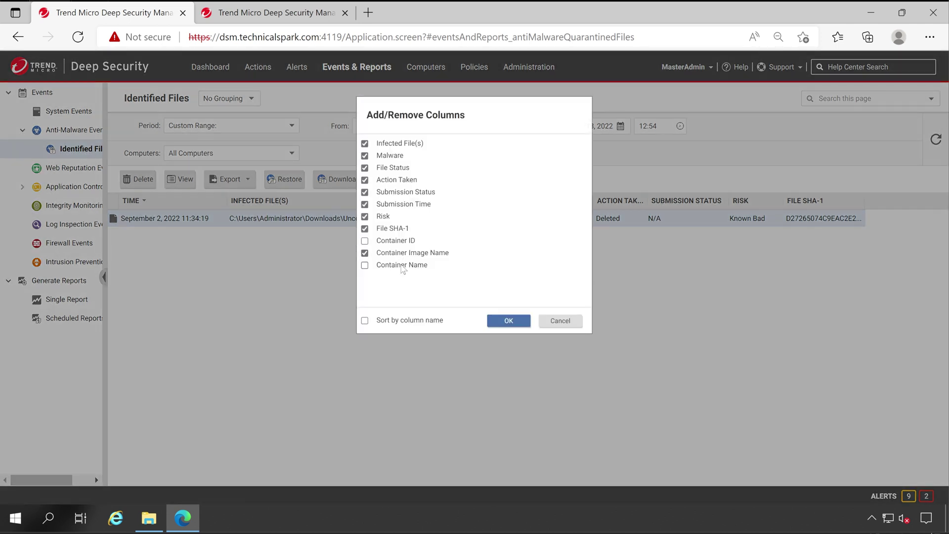
left_click(400, 263)
left_click(398, 254)
left_click(389, 218)
left_click(401, 193)
left_click(515, 323)
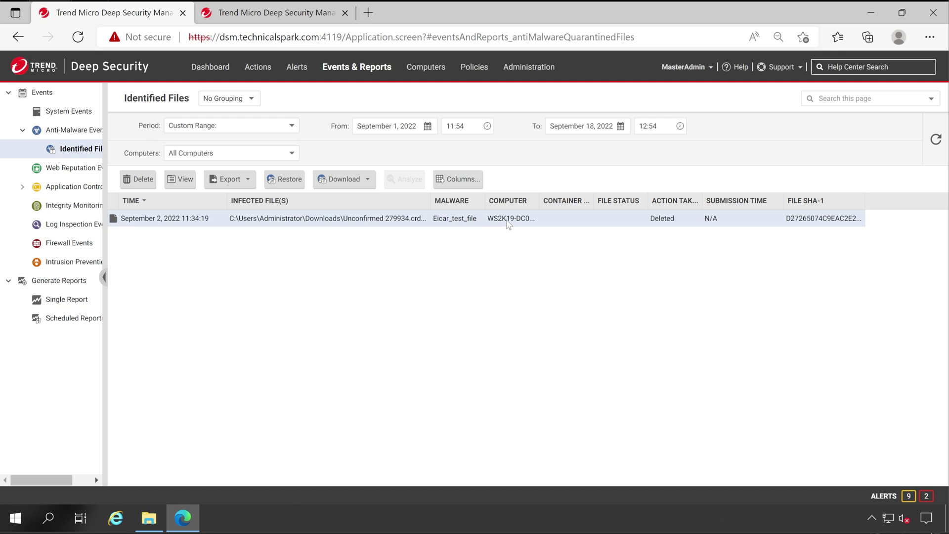
Step: Widen the Computer column and hide the Submission Time column
left_click_drag(539, 200, 587, 200)
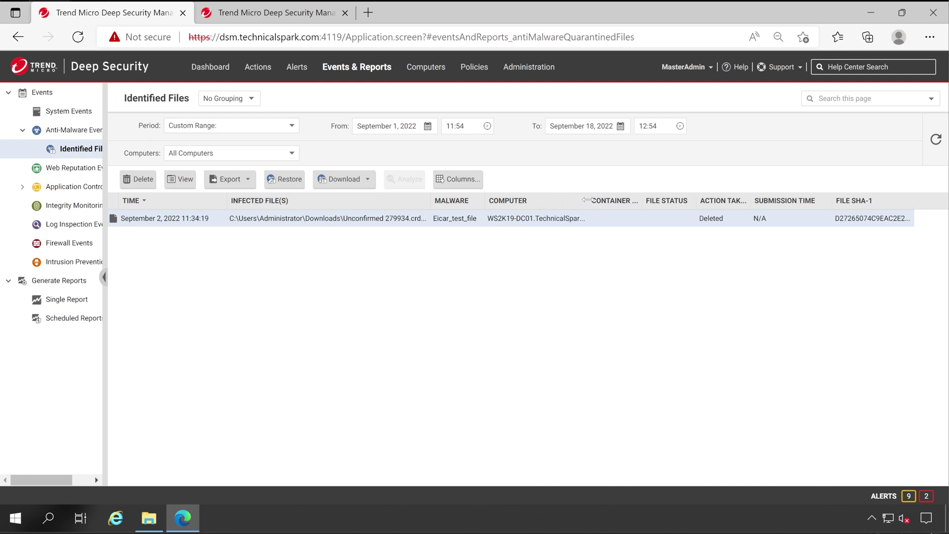
left_click(452, 183)
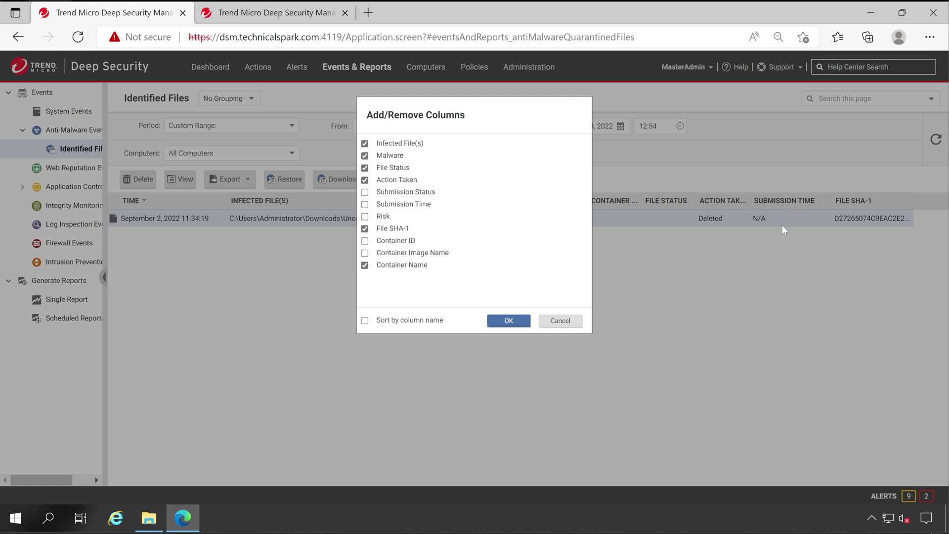
left_click(508, 320)
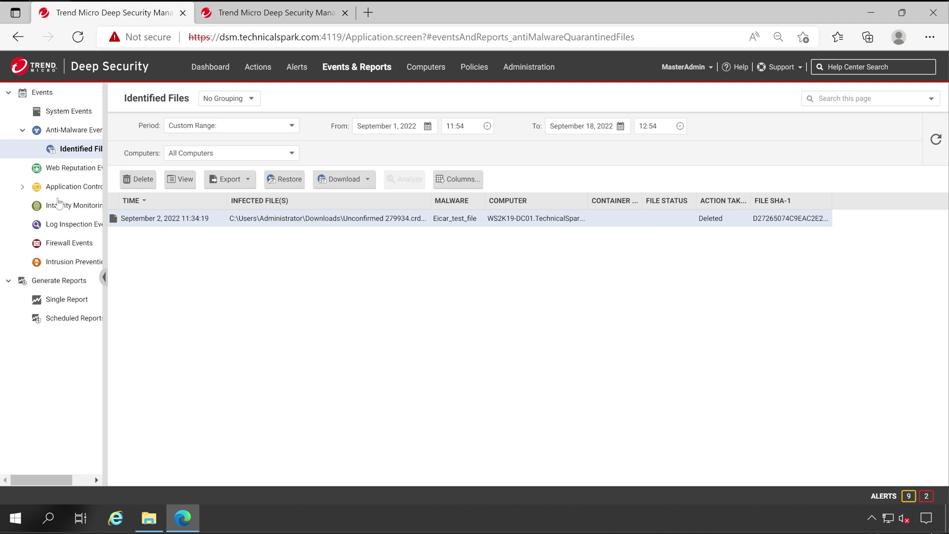
Step: Generate a PDF Recommendation Summary Report classified INTERNAL USE ONLY for all computers
left_click(68, 303)
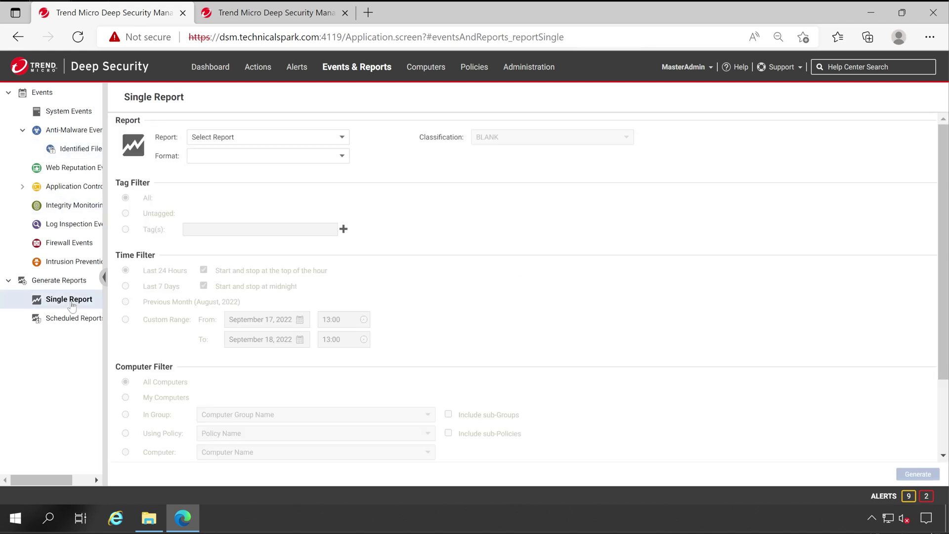
left_click(248, 141)
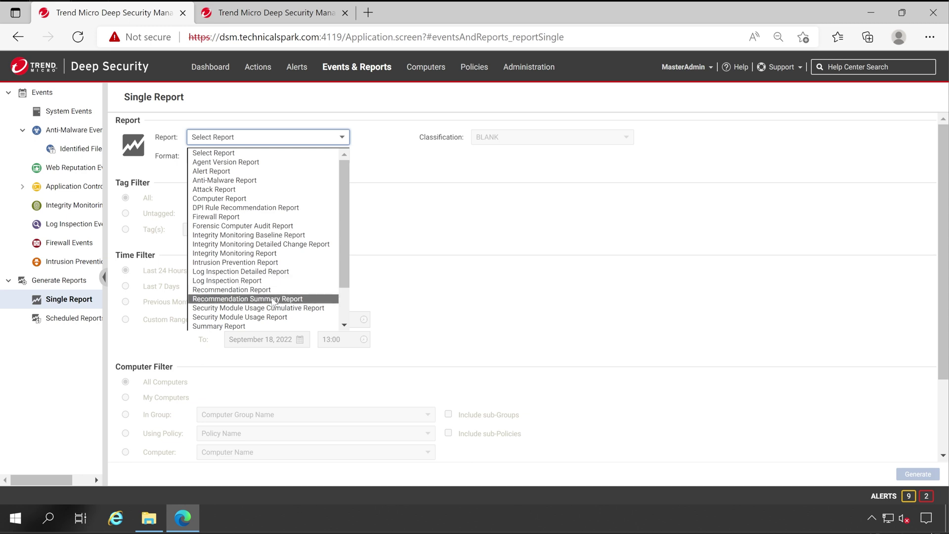
left_click(272, 300)
left_click(499, 138)
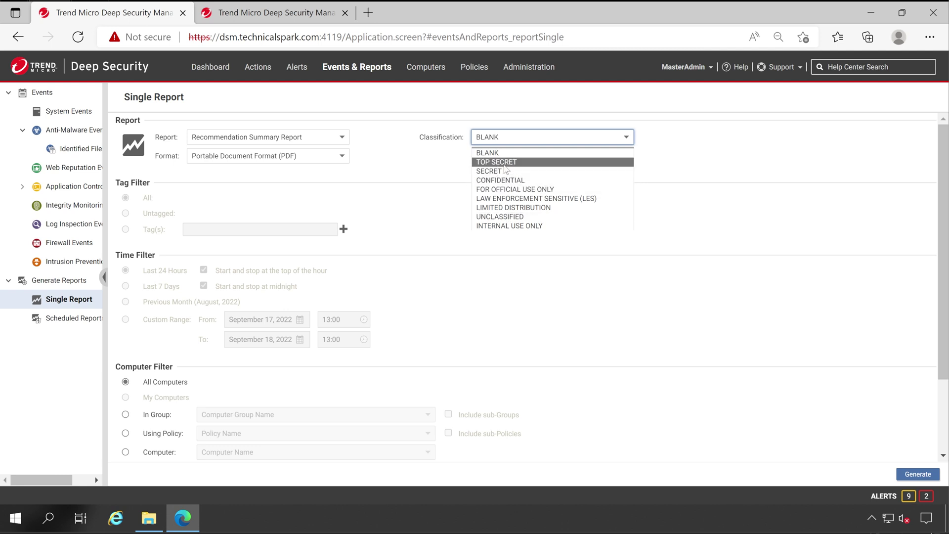
left_click(503, 226)
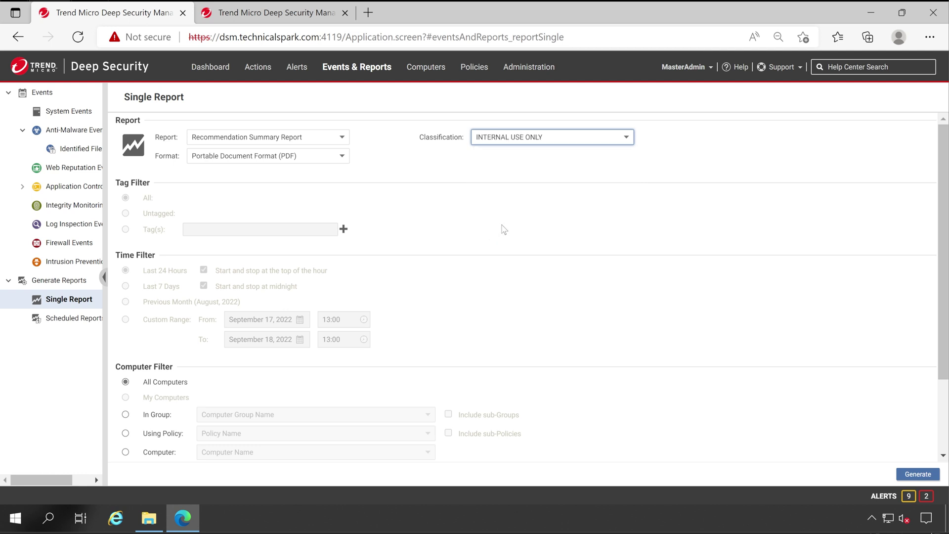
left_click(342, 156)
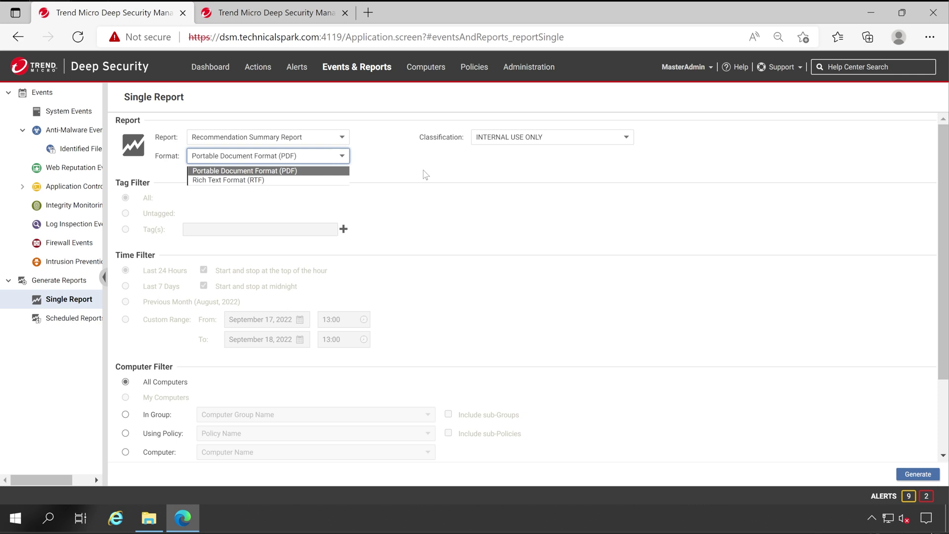
key("Tab")
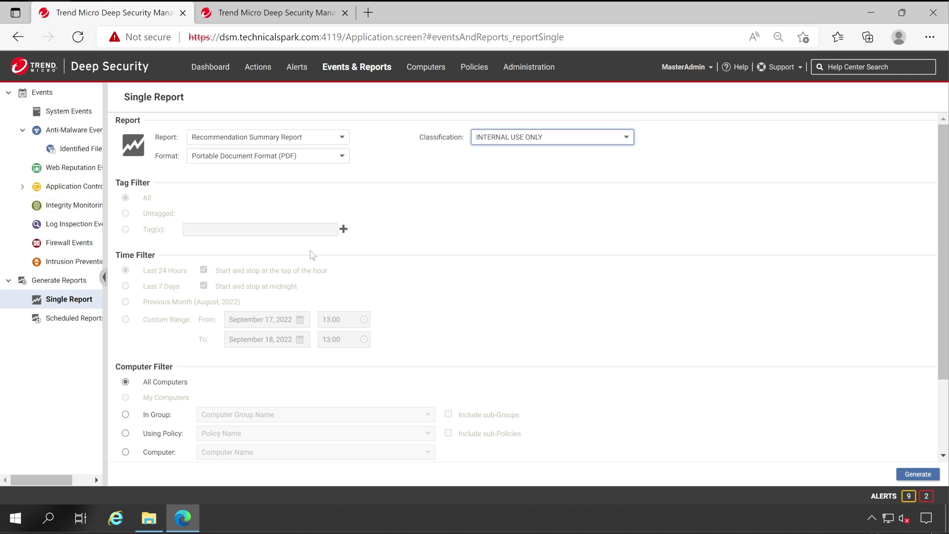
scroll(267, 307, "down", 2)
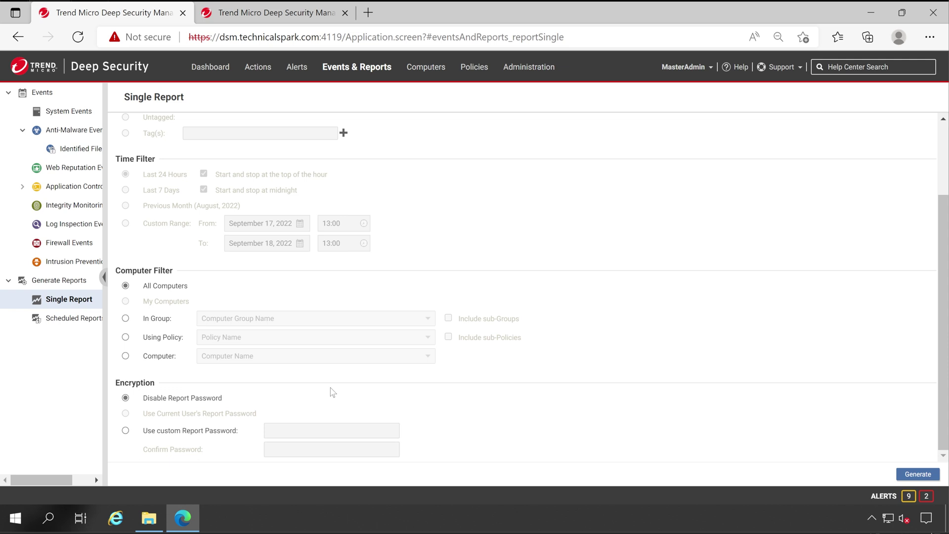
left_click(917, 474)
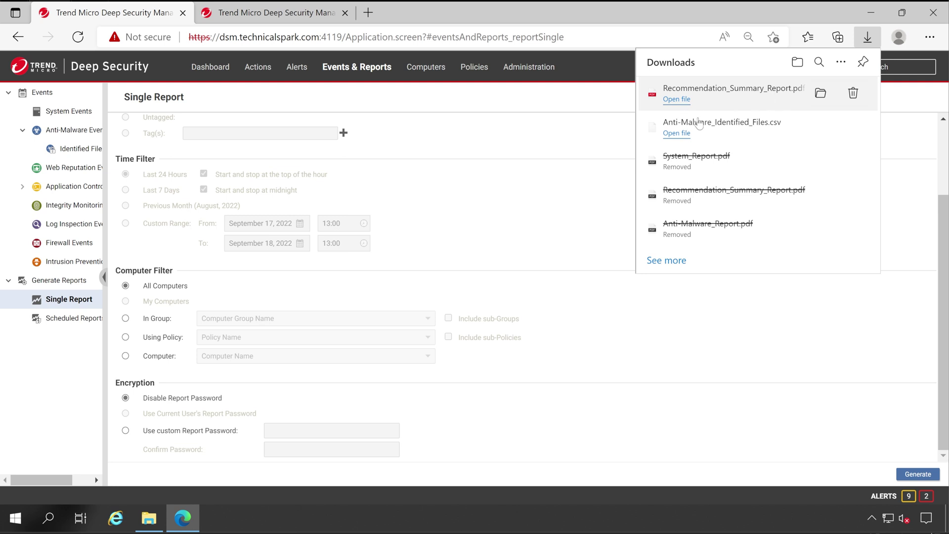
Step: Open Recommendation_Summary_Report.pdf and highlight its classification, All Computers filter and generator
left_click(150, 516)
left_click(325, 157)
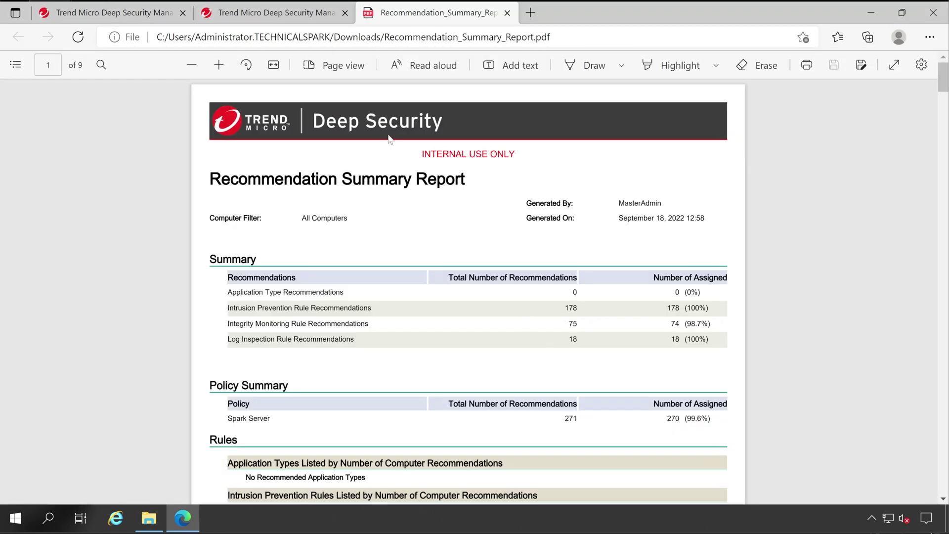
left_click_drag(419, 152, 527, 157)
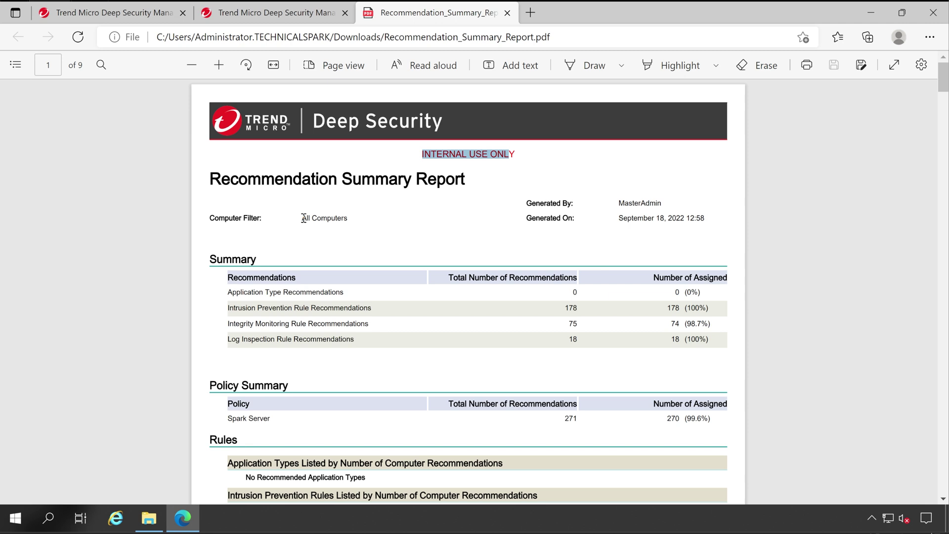
left_click_drag(303, 218, 371, 222)
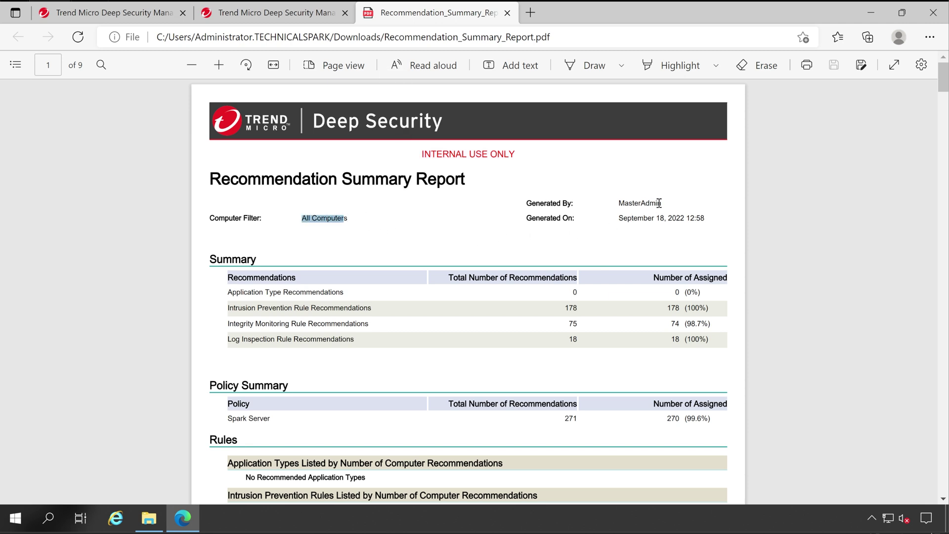
left_click_drag(667, 201, 610, 216)
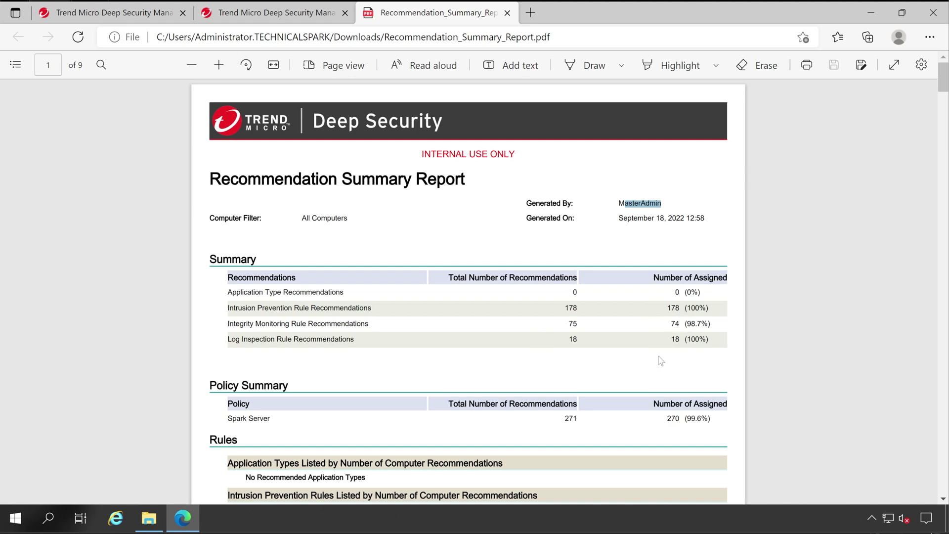
Step: Read through the pages, highlighting Spark Server, 271 recommendations, and the Integrity Monitoring and Log Inspection headings
scroll(660, 360, "down", 3)
triple_click(263, 282)
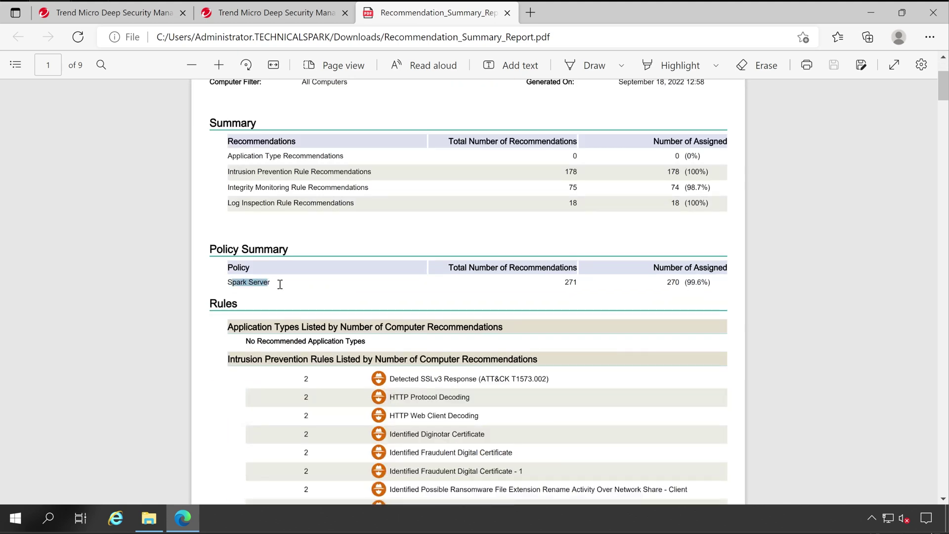
double_click(570, 283)
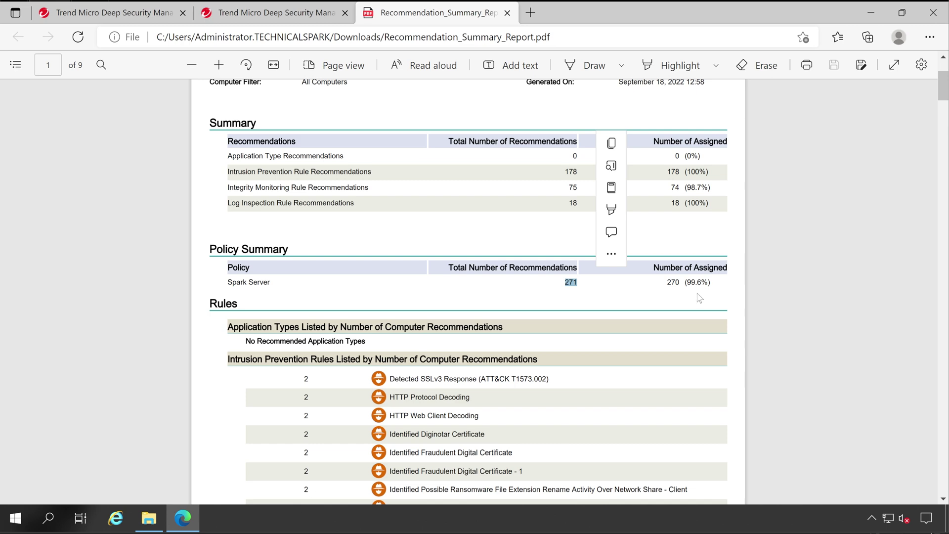
scroll(681, 303, "down", 5)
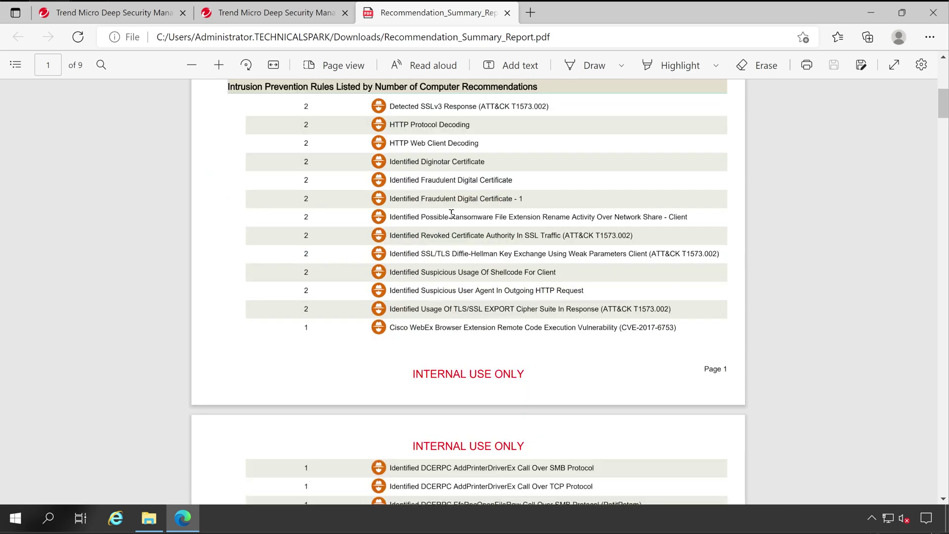
left_click_drag(256, 93, 415, 89)
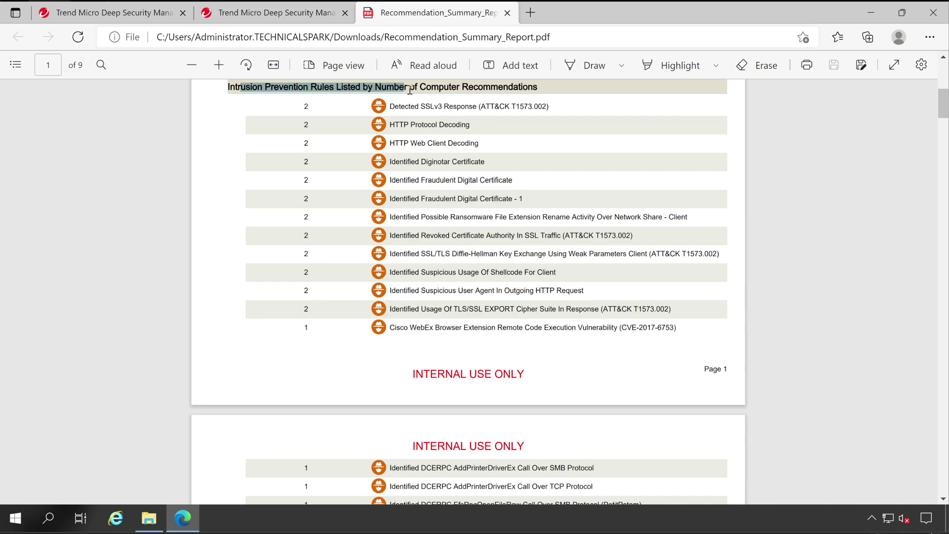
scroll(946, 133, "down", 1)
scroll(946, 133, "down", 20)
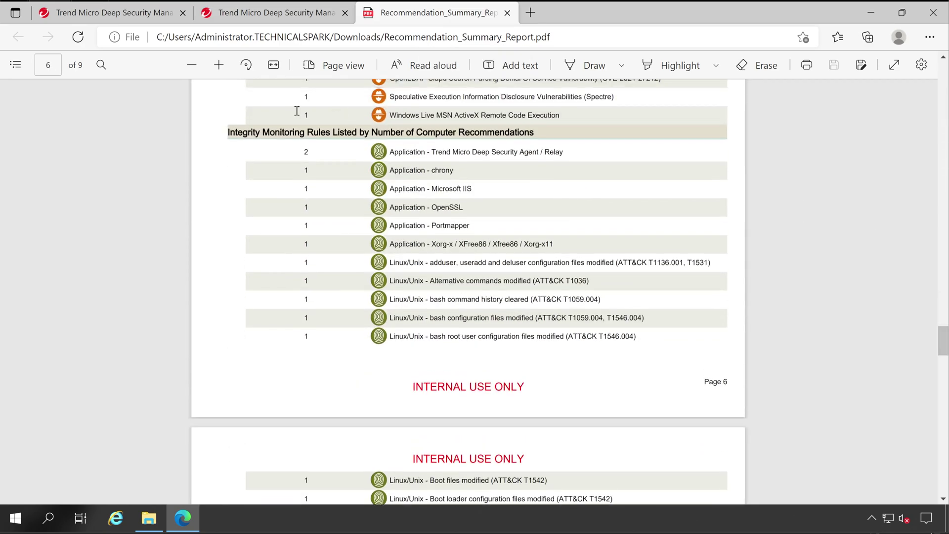
left_click_drag(240, 133, 454, 132)
scroll(581, 166, "down", 15)
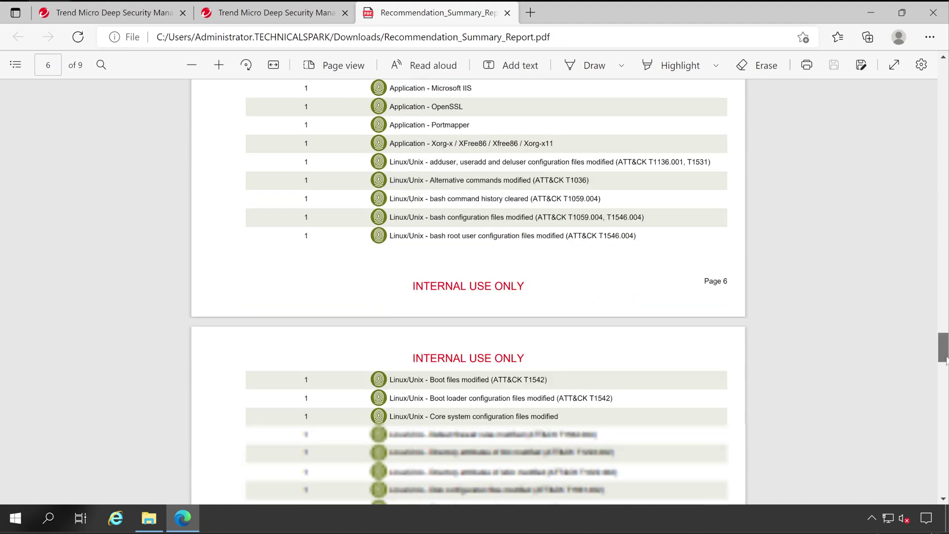
scroll(525, 250, "down", 4)
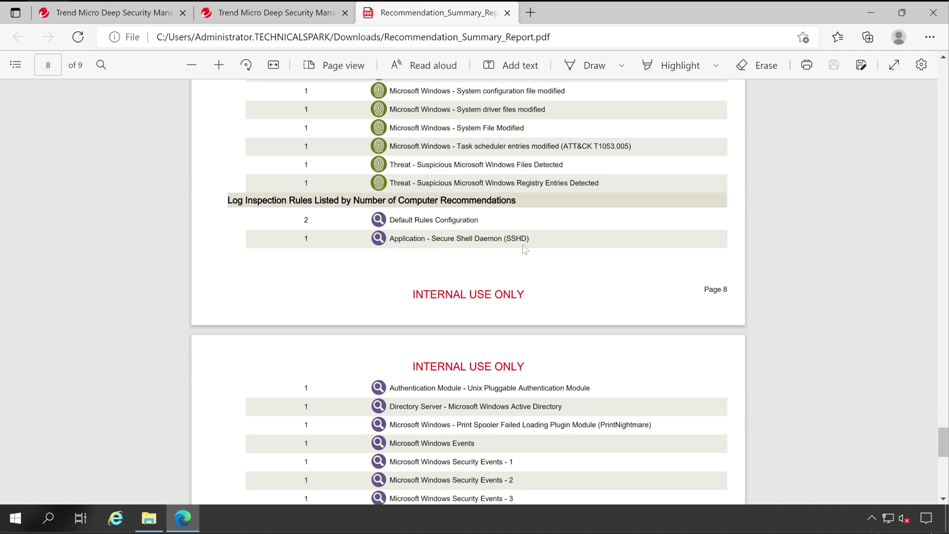
left_click_drag(246, 203, 471, 217)
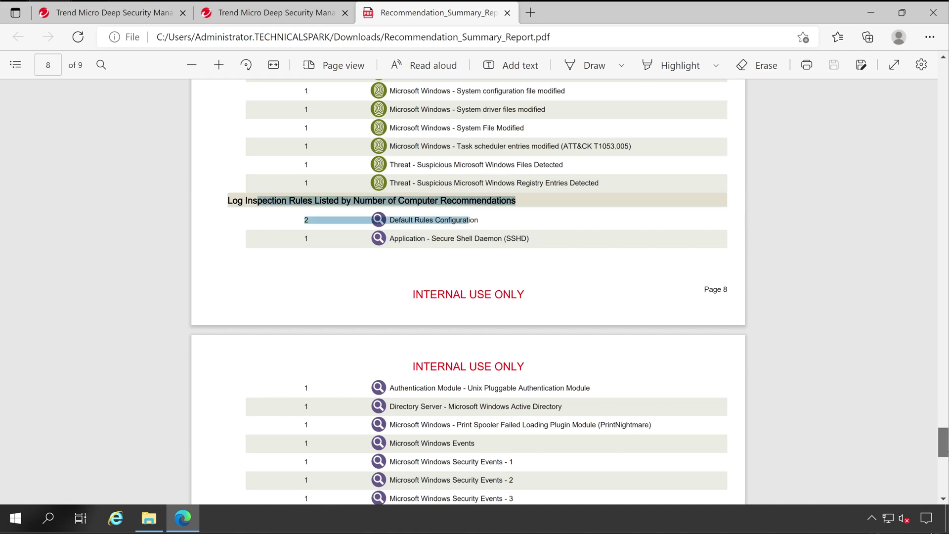
scroll(470, 217, "down", 8)
Step: Jump back to the first page and highlight the report title
key("ctrl+Home")
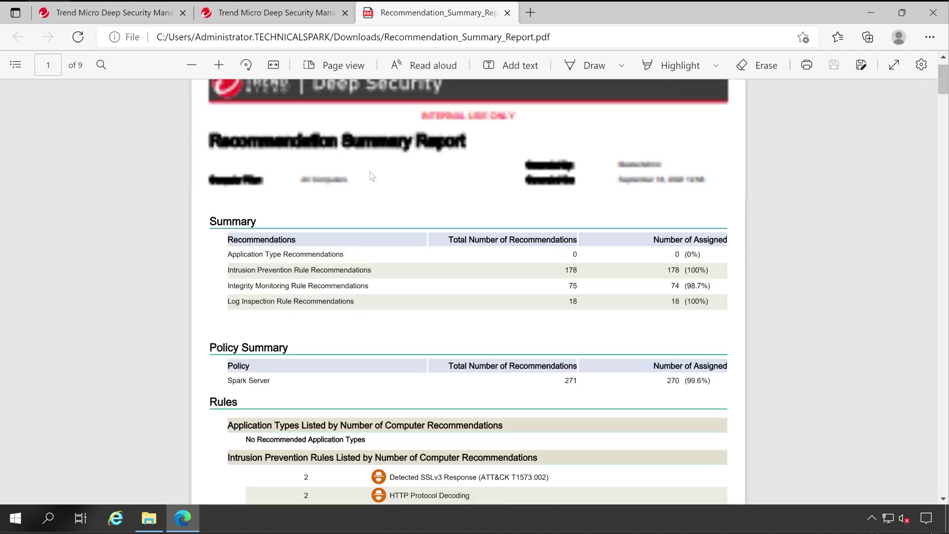
scroll(316, 173, "up", 1)
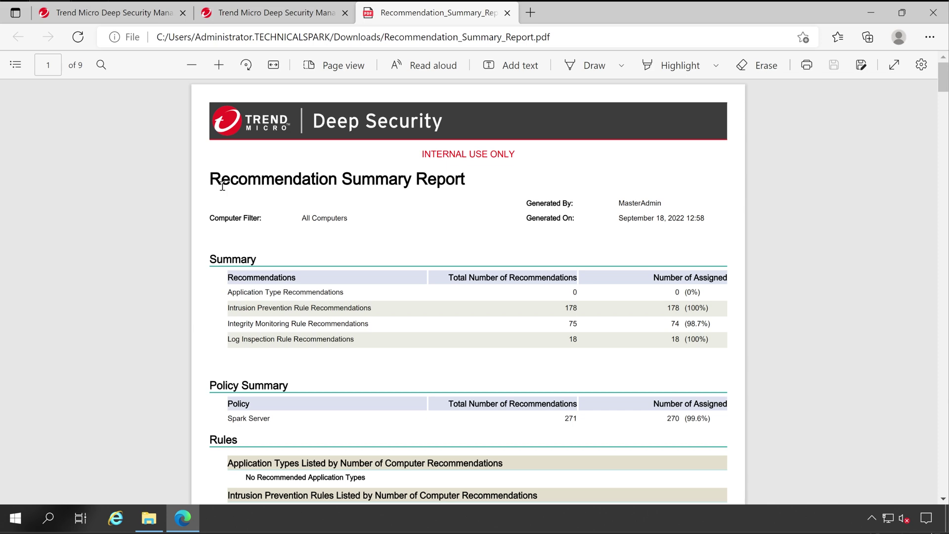
left_click_drag(221, 187, 397, 186)
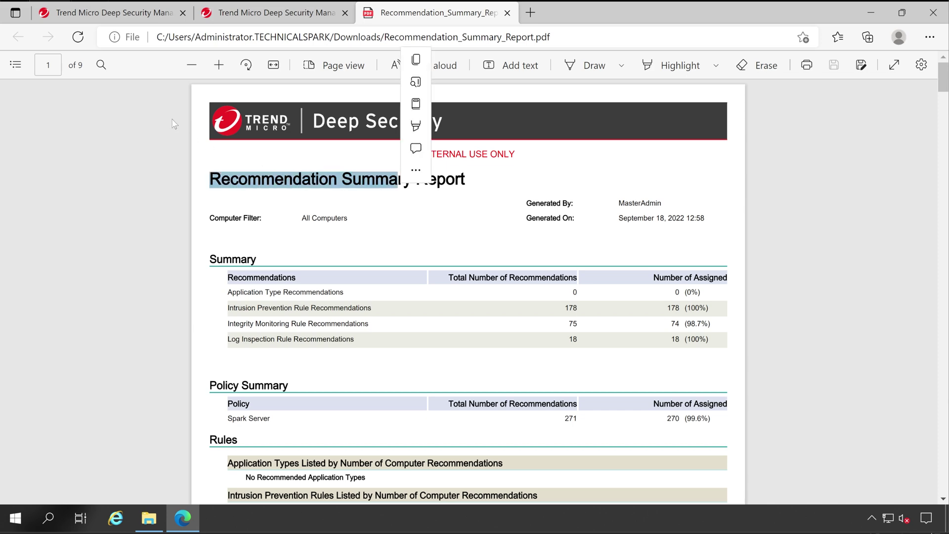
Step: Generate a Security Module Usage Report CSV for the custom range September 1–18, 2022
left_click(121, 15)
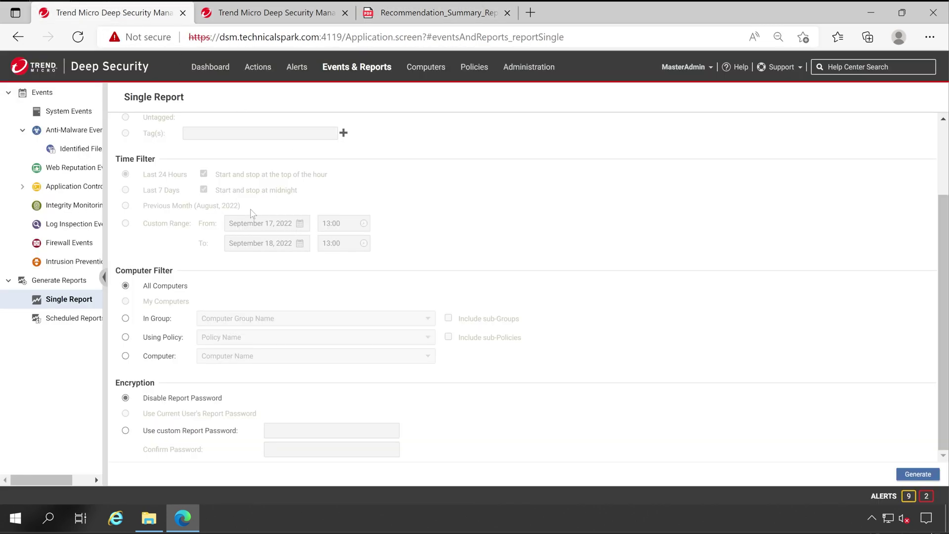
scroll(331, 294, "up", 2)
left_click(269, 138)
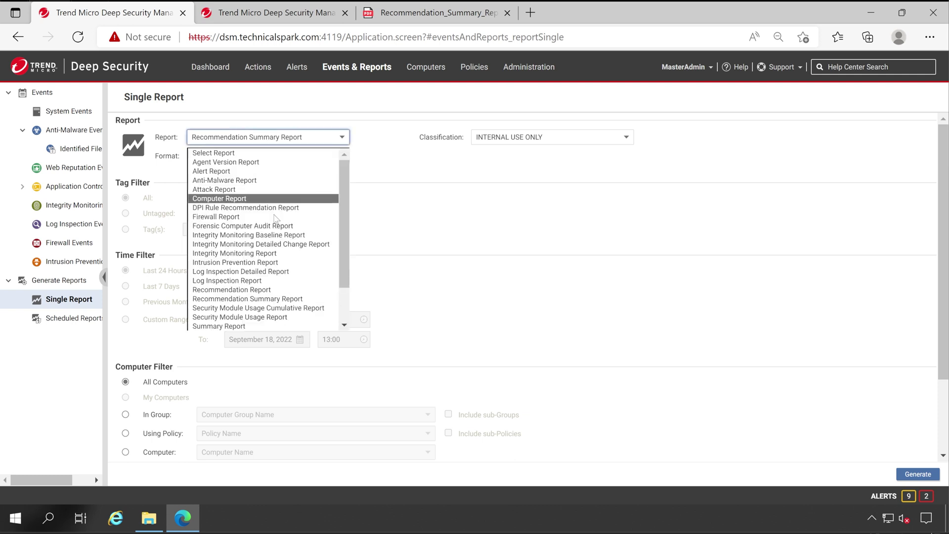
scroll(304, 267, "down", 2)
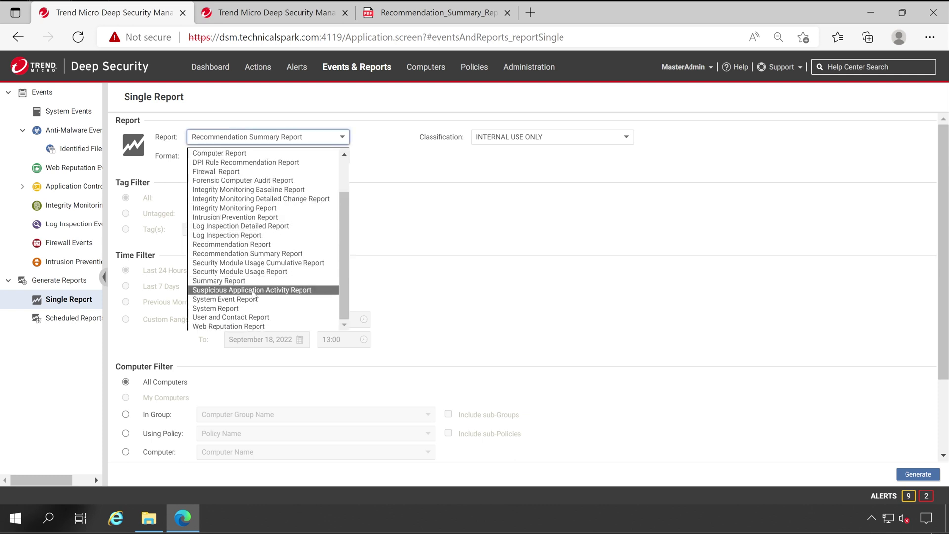
left_click(257, 272)
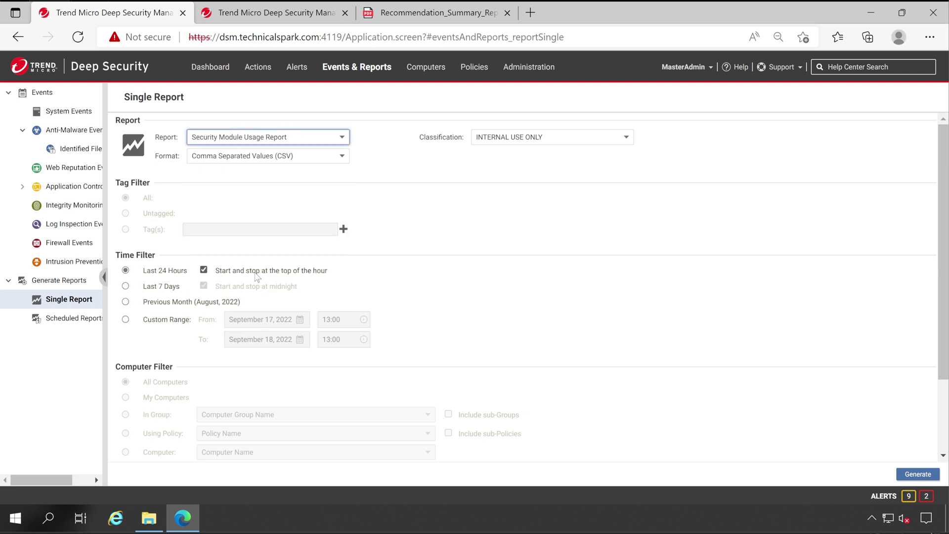
left_click(160, 321)
left_click(299, 322)
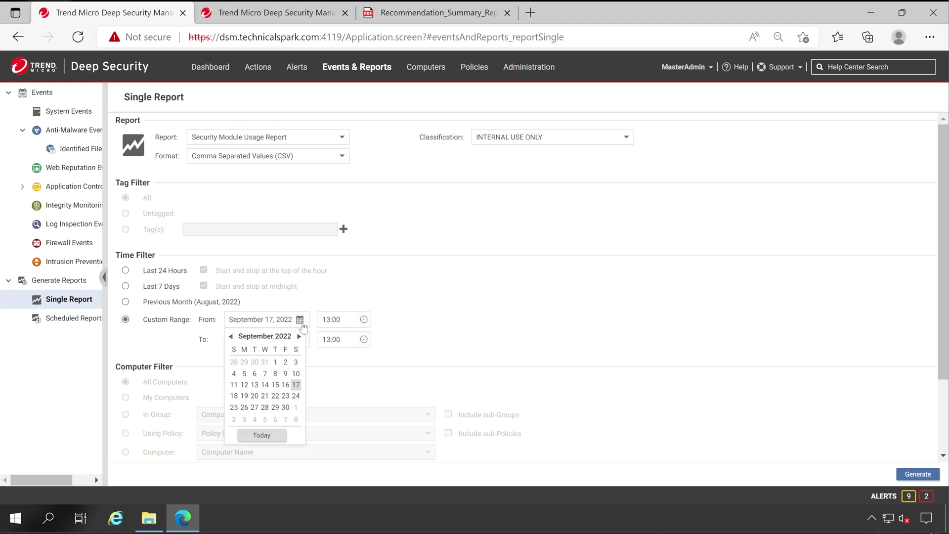
left_click(281, 361)
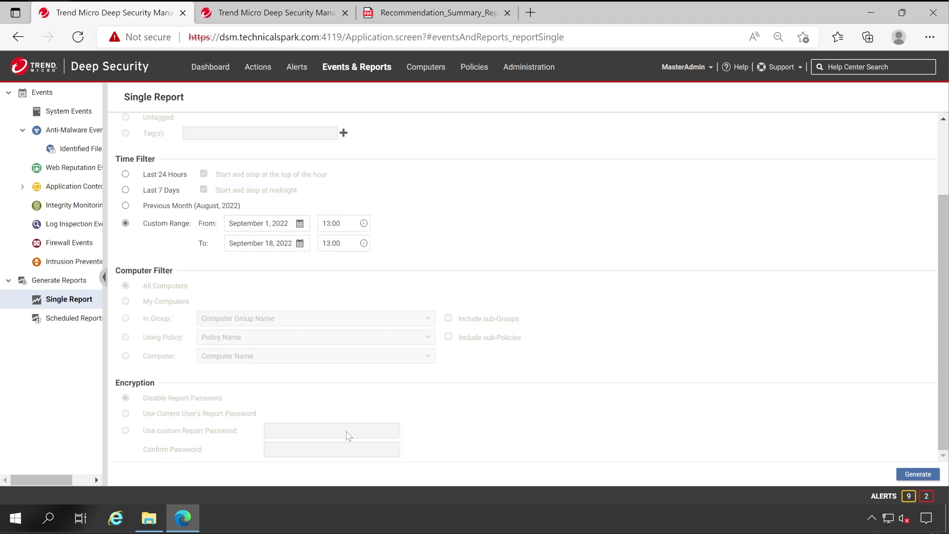
scroll(294, 366, "down", 2)
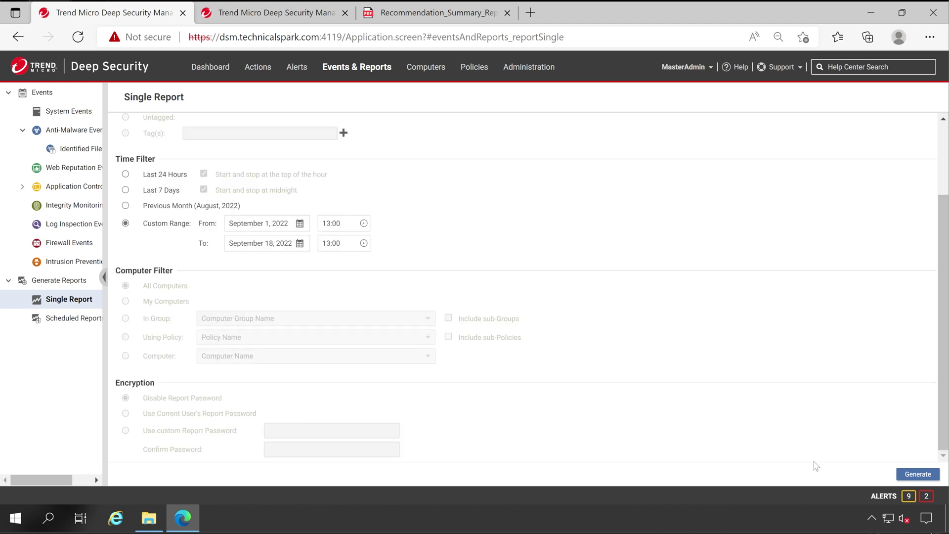
left_click(918, 474)
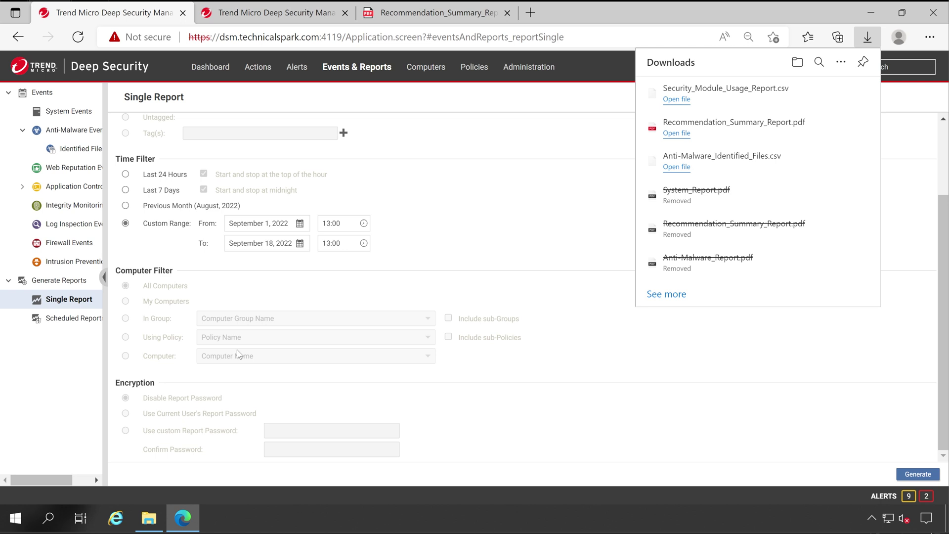
Step: Open Security_Module_Usage_Report.csv from the Downloads folder in Excel
left_click(147, 520)
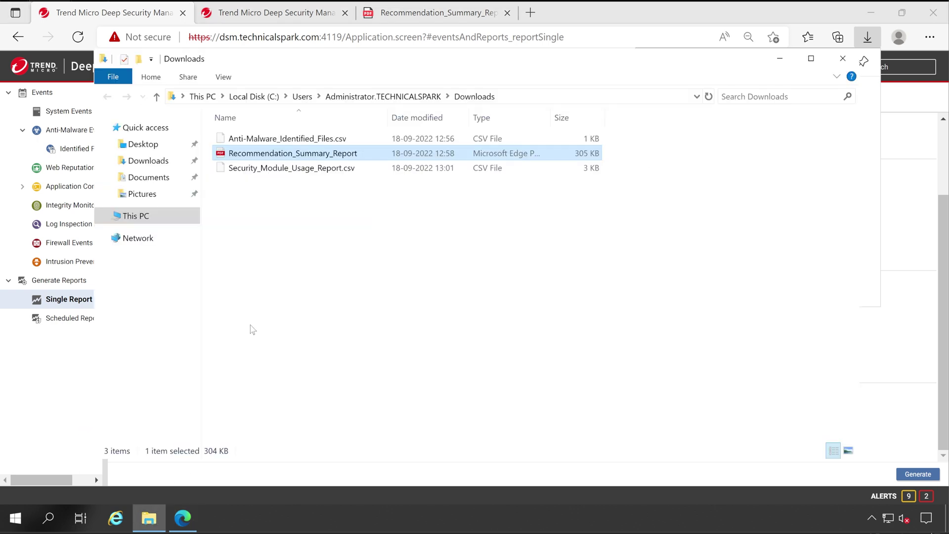
left_click(326, 171)
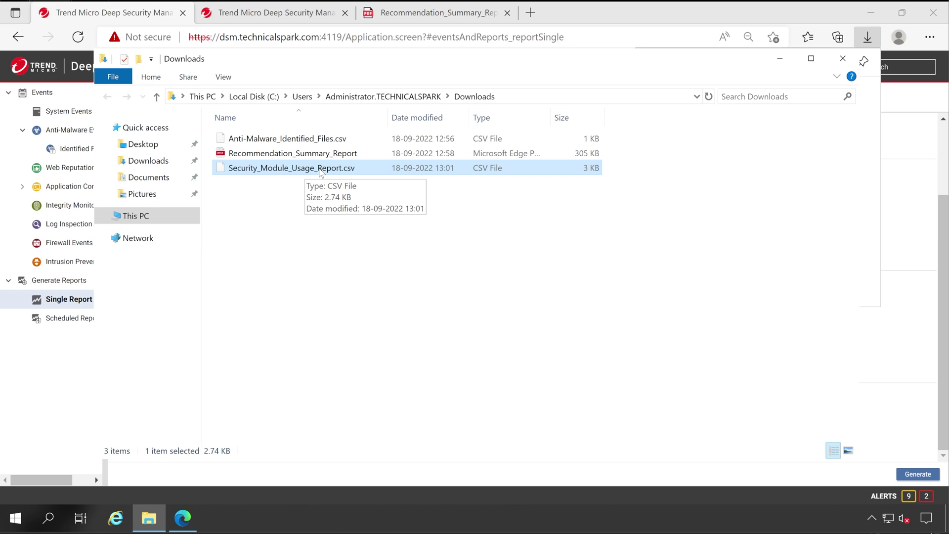
double_click(320, 171)
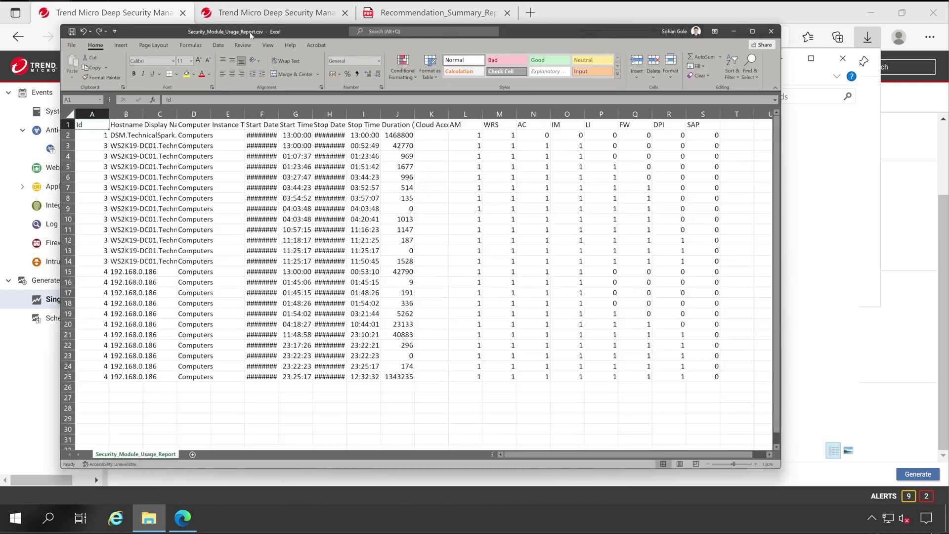
Step: Review the Hostname, Computer Group, Start Date, Stop Date, Stop Time and Duration (Seconds) columns
left_click(129, 124)
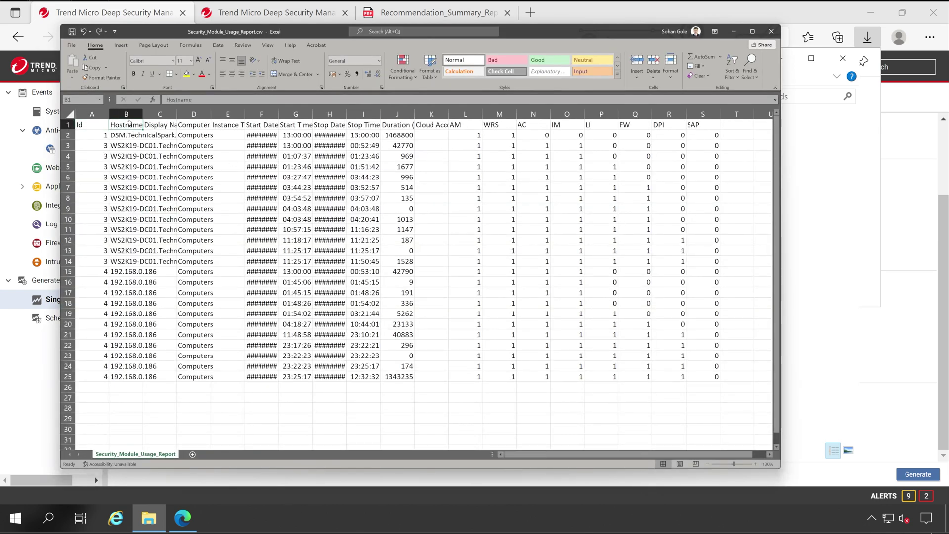
left_click(203, 126)
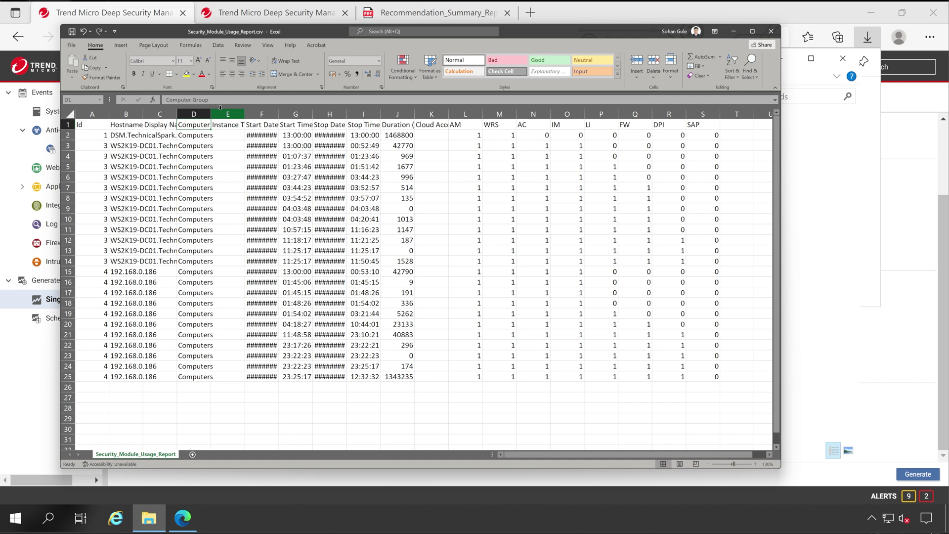
left_click(253, 127)
left_click(327, 123)
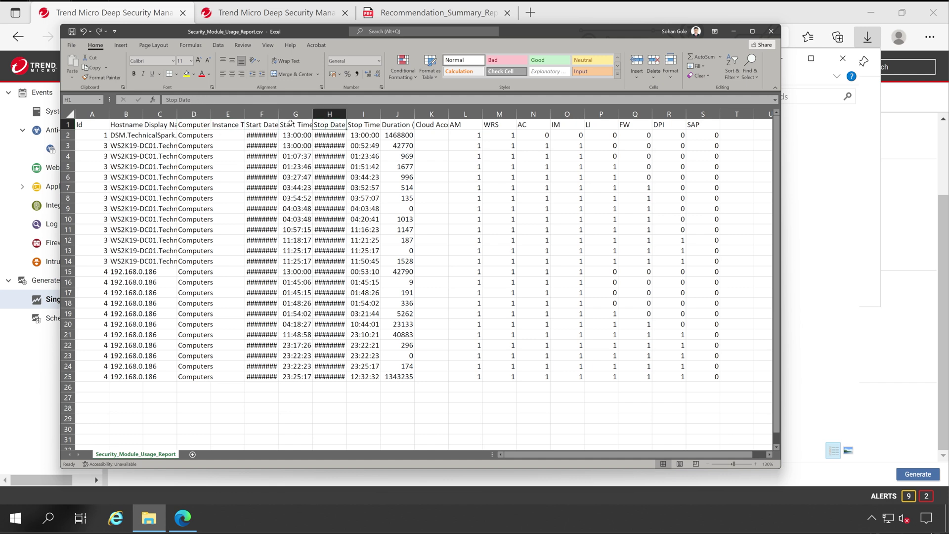
left_click(363, 124)
left_click(404, 125)
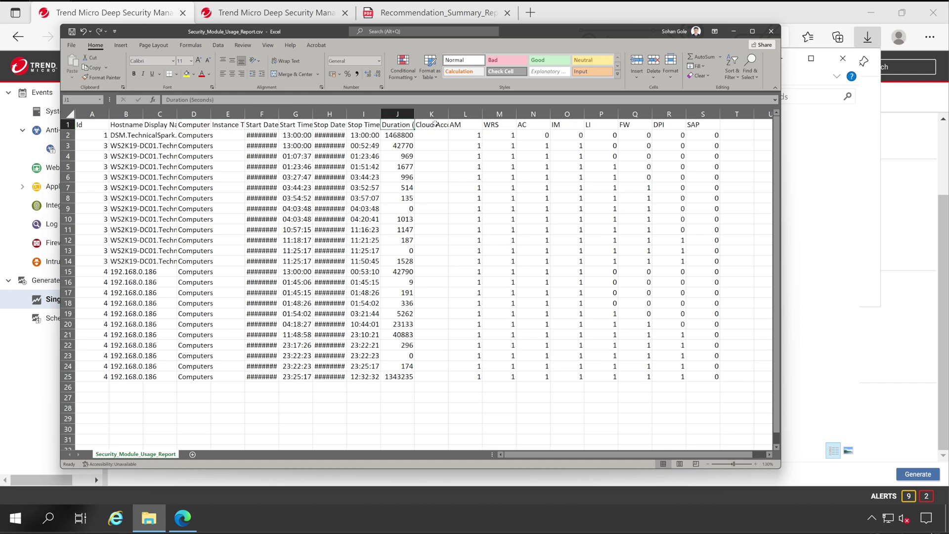
Step: Review the module columns AM, WRS, AC, IM, LI, FW, DPI and SAP
left_click_drag(459, 123, 707, 125)
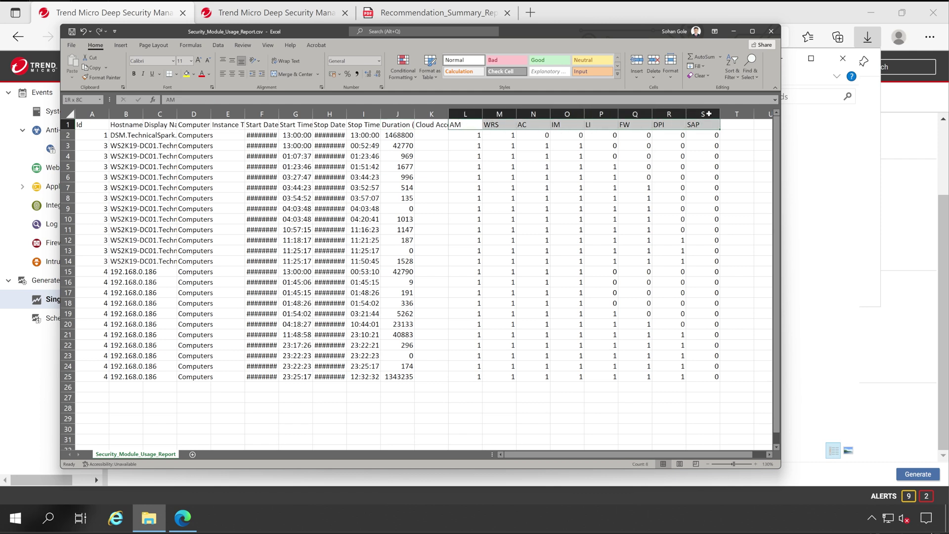
left_click(466, 127)
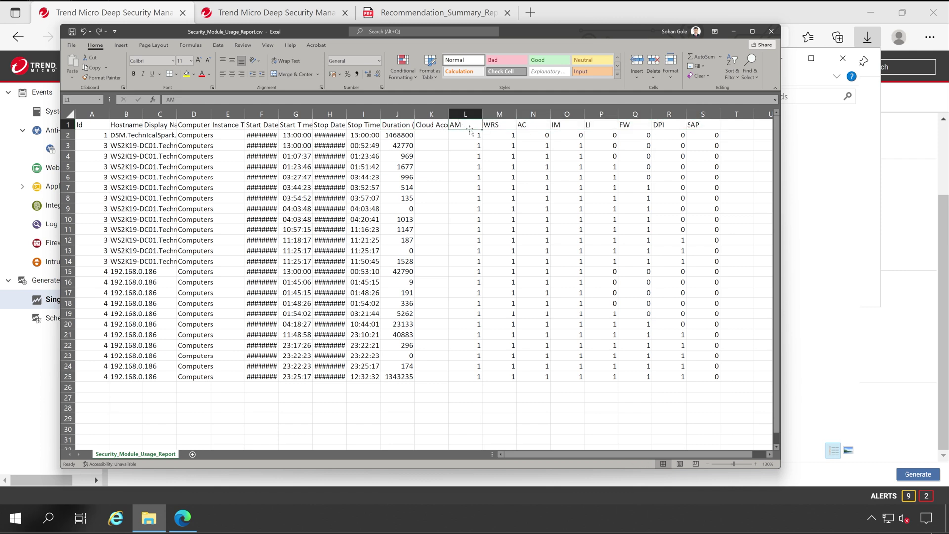
left_click(503, 125)
left_click(532, 124)
left_click(561, 125)
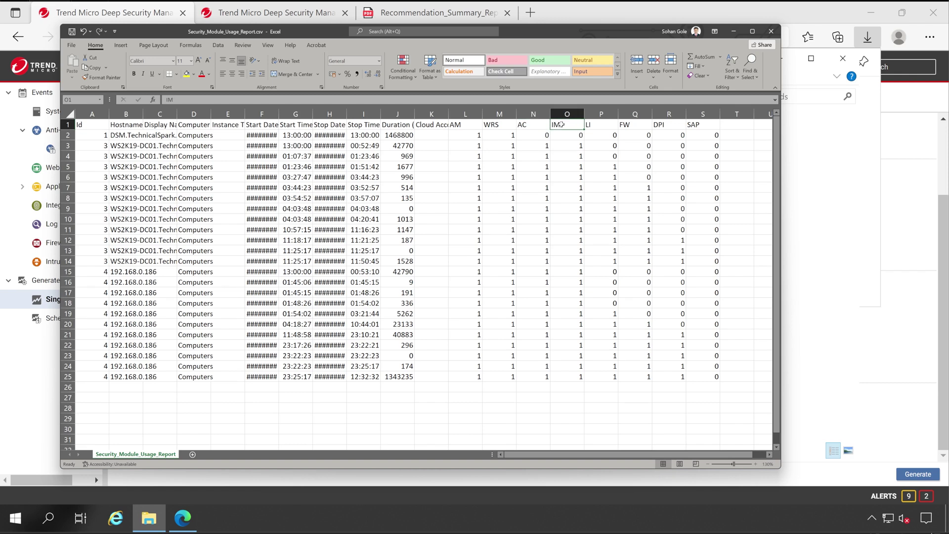
left_click(597, 124)
left_click(632, 125)
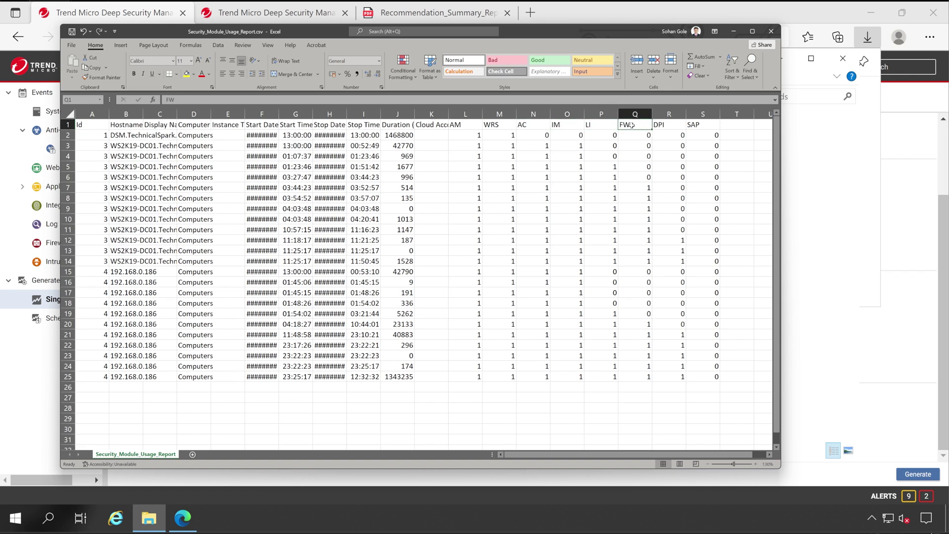
left_click(655, 124)
left_click(713, 126)
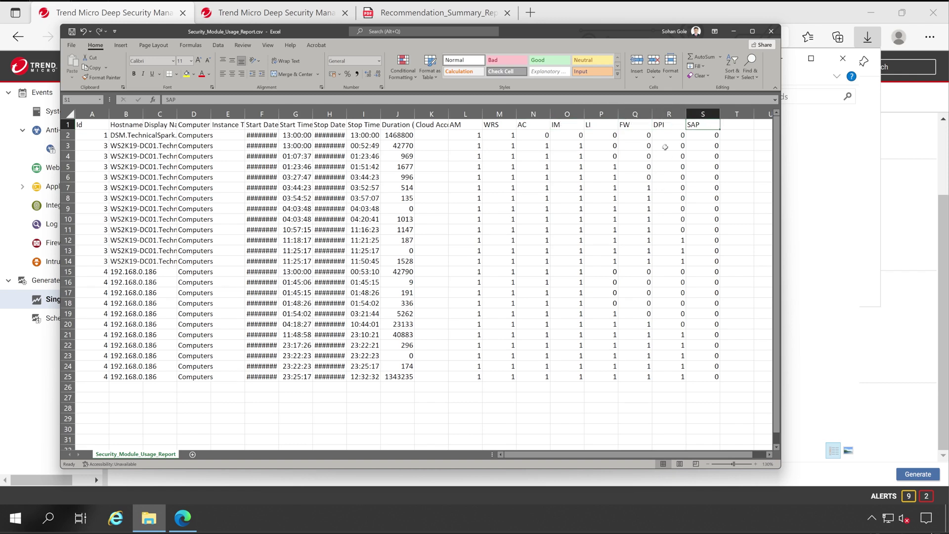
left_click_drag(669, 127, 737, 346)
left_click(463, 125)
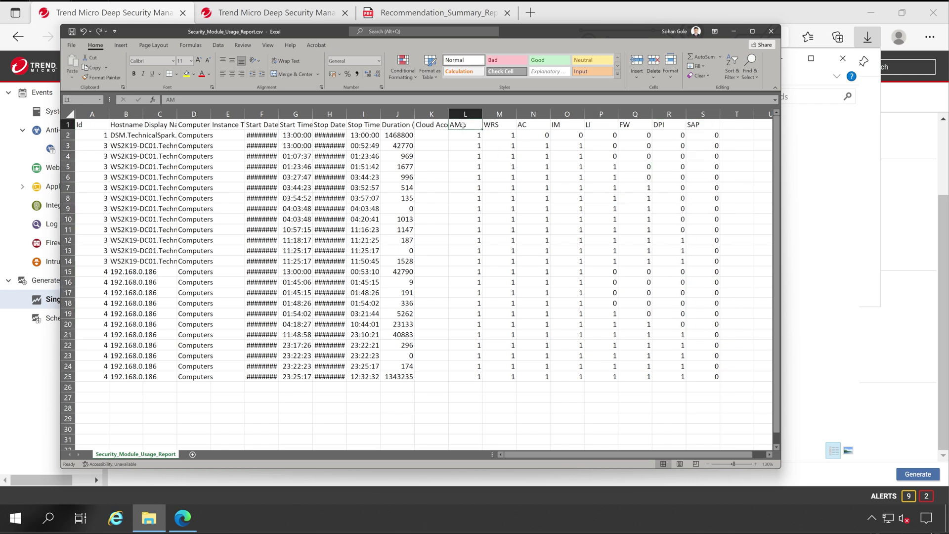
left_click_drag(458, 119, 706, 128)
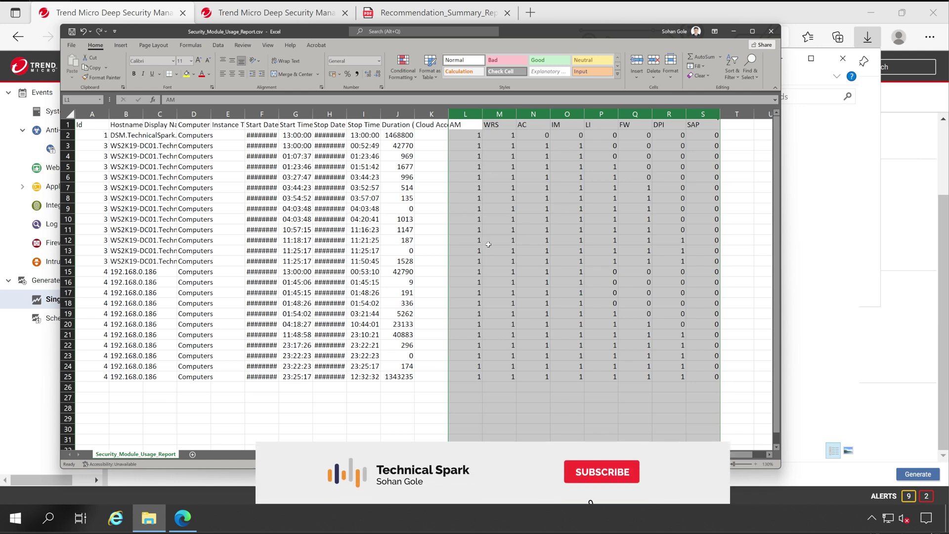
Step: Highlight rows 15–19 and their LI and FW module values
left_click(598, 268)
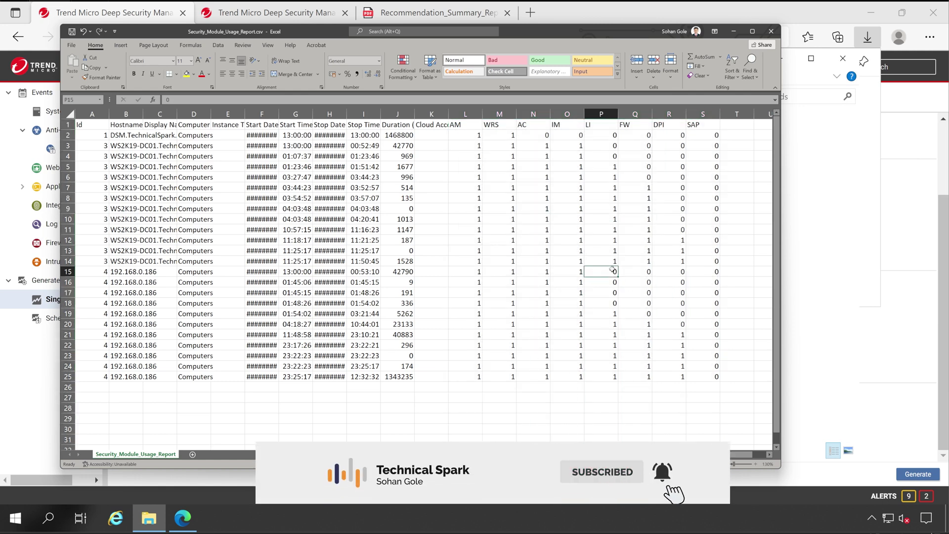
left_click_drag(608, 267, 154, 314)
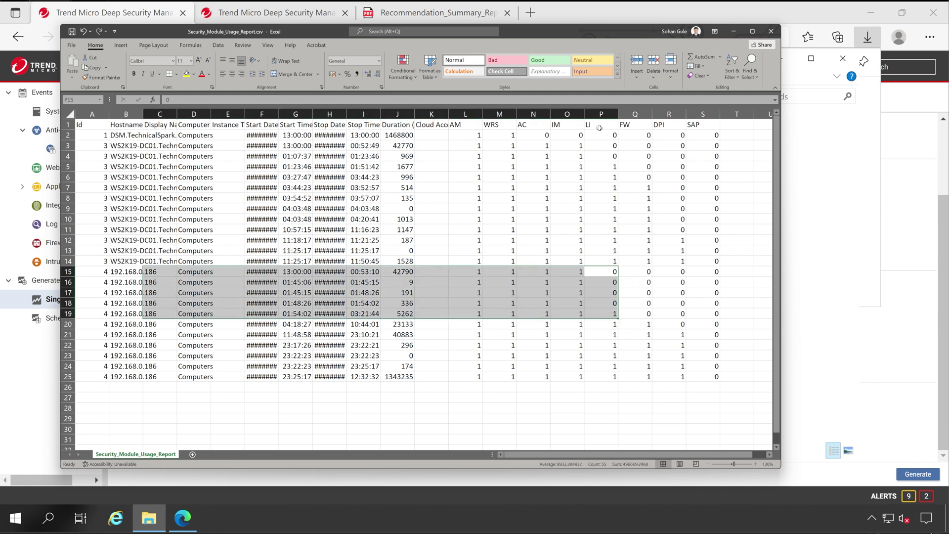
left_click_drag(643, 272, 613, 312)
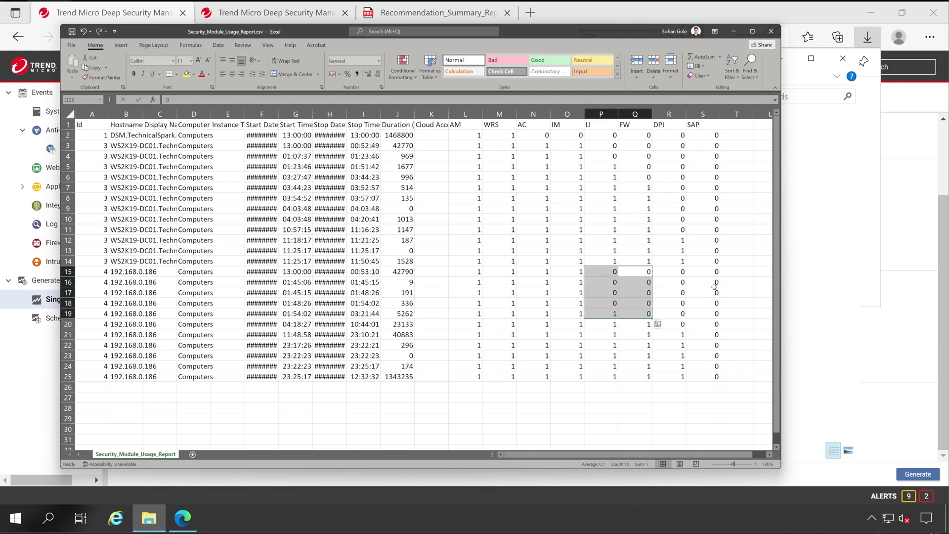
Step: Close the spreadsheet and start a new weekly scheduled report task
left_click(771, 31)
key("alt+Tab")
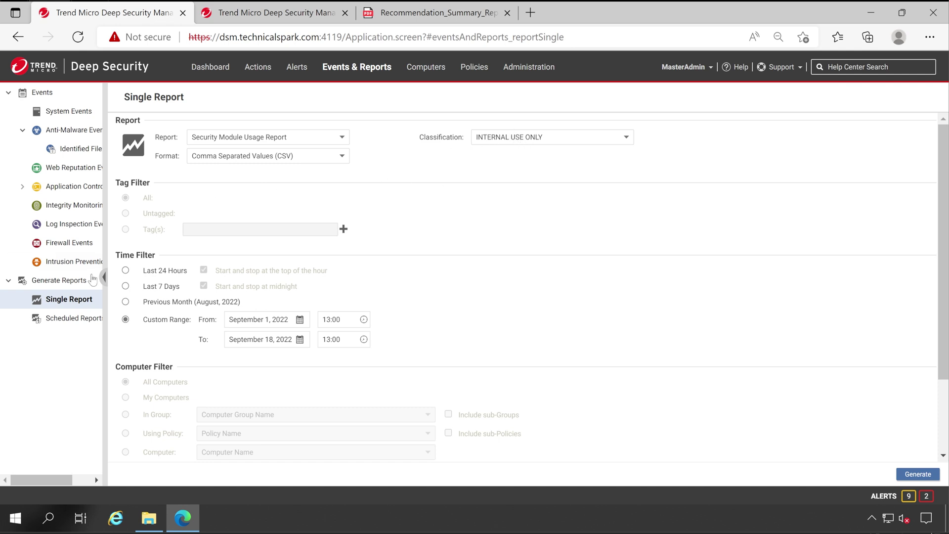
left_click(80, 324)
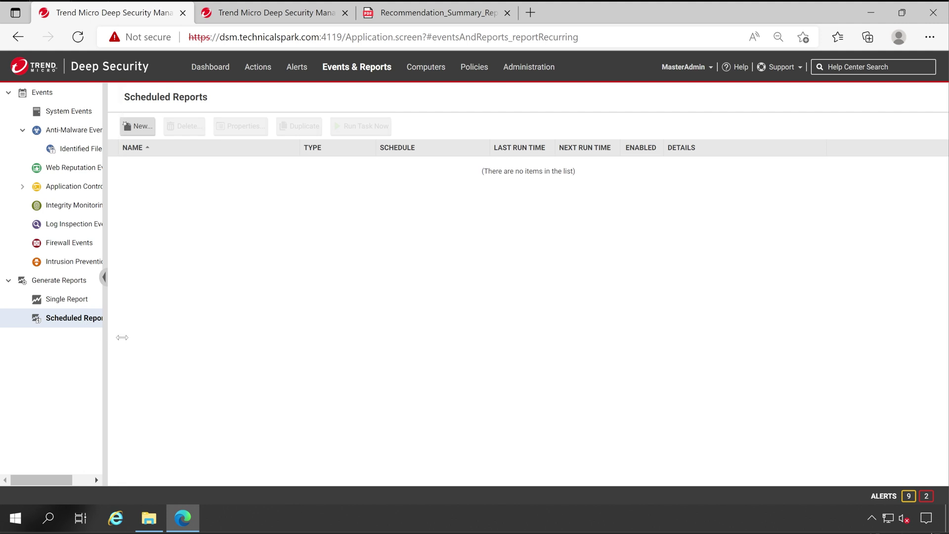
left_click_drag(122, 337, 121, 337)
left_click(153, 127)
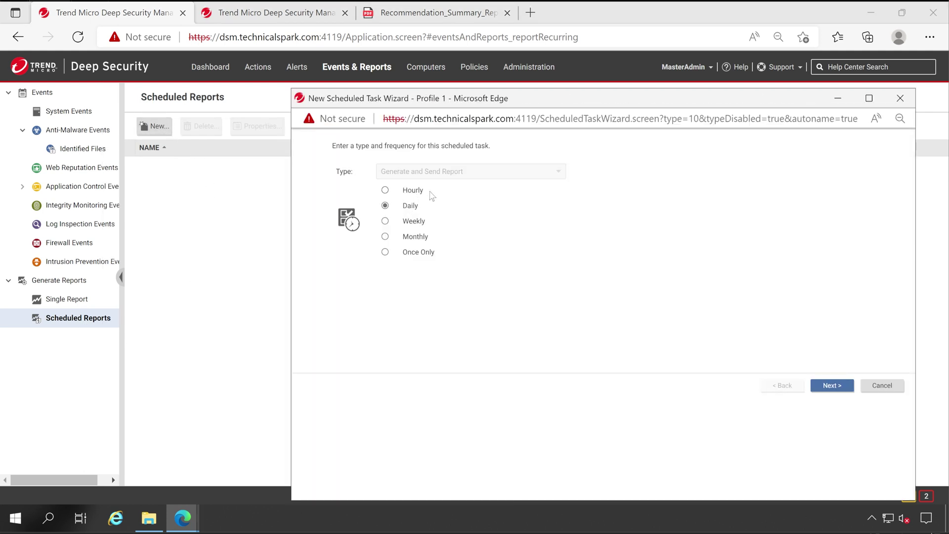
left_click(416, 226)
left_click(833, 385)
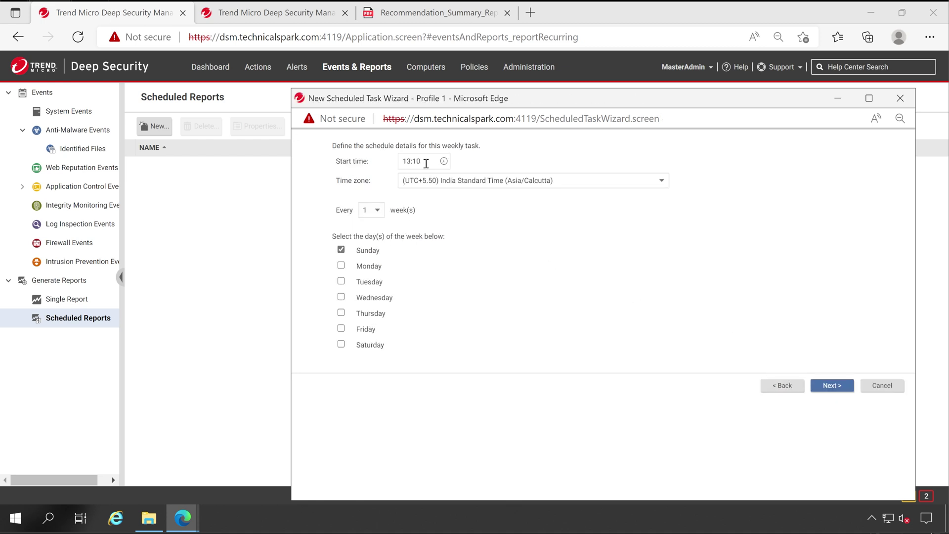
Step: Schedule it for 09:10 on Monday, Wednesday, Thursday and Friday instead of Sunday
left_click(410, 163)
type("09")
left_click(363, 252)
left_click(369, 269)
left_click(374, 315)
left_click(375, 298)
left_click(366, 330)
Step: Choose the Anti-Malware Report with CONFIDENTIAL classification in PDF format
left_click(829, 386)
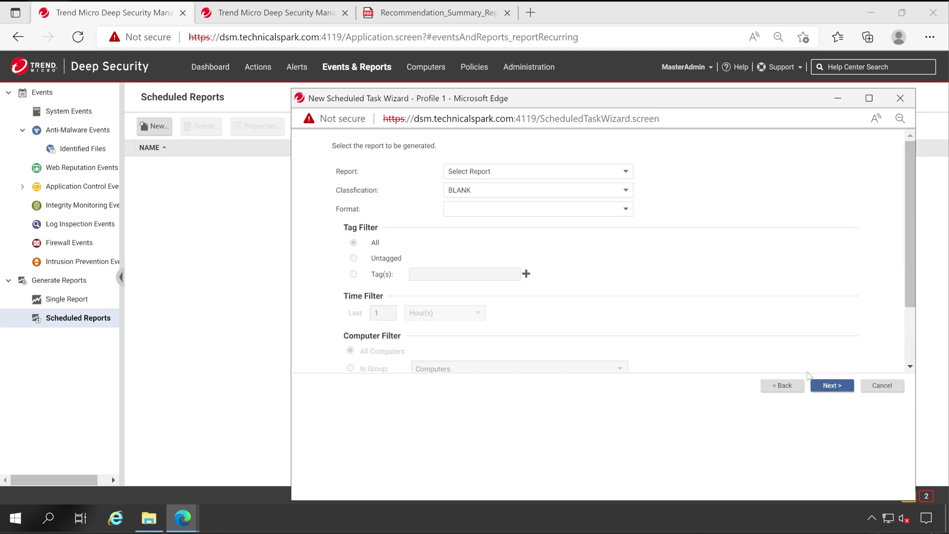
left_click(497, 172)
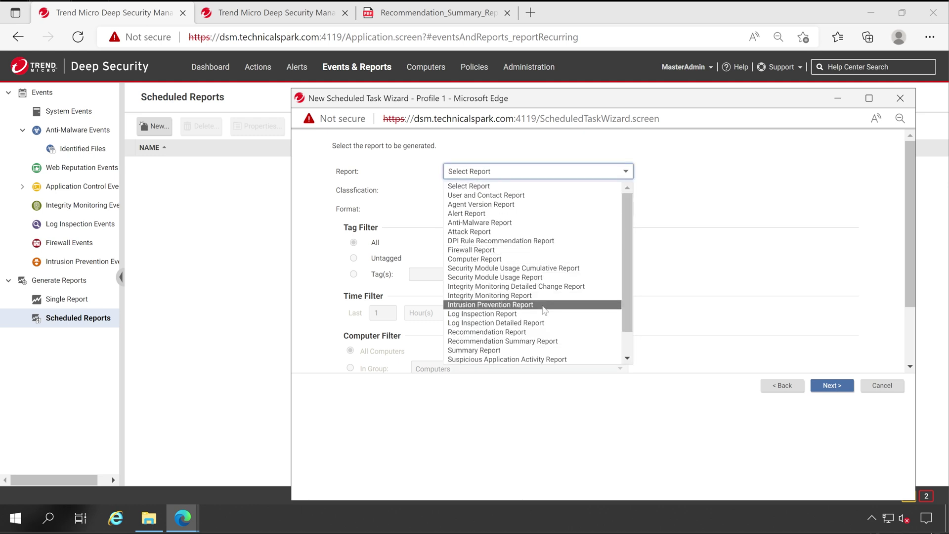
left_click(530, 223)
left_click(472, 192)
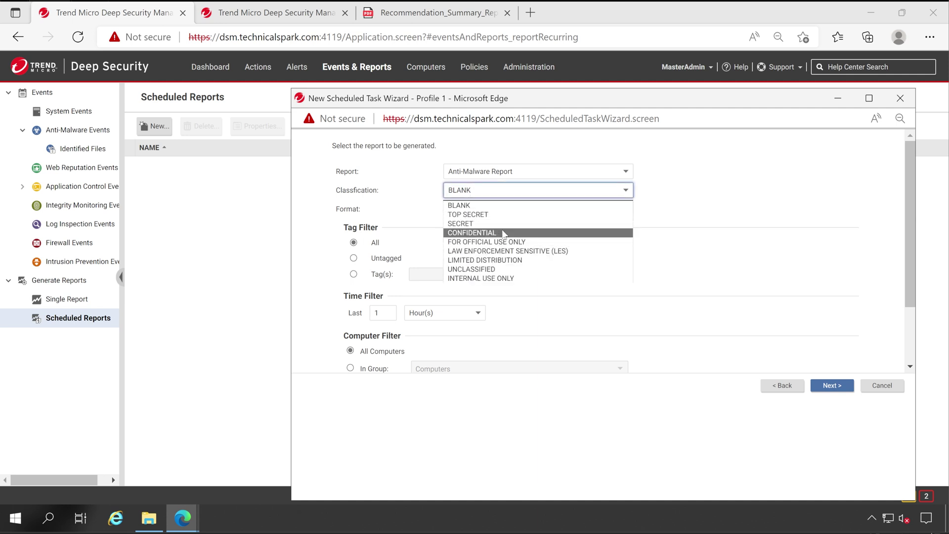
left_click(490, 232)
left_click(474, 209)
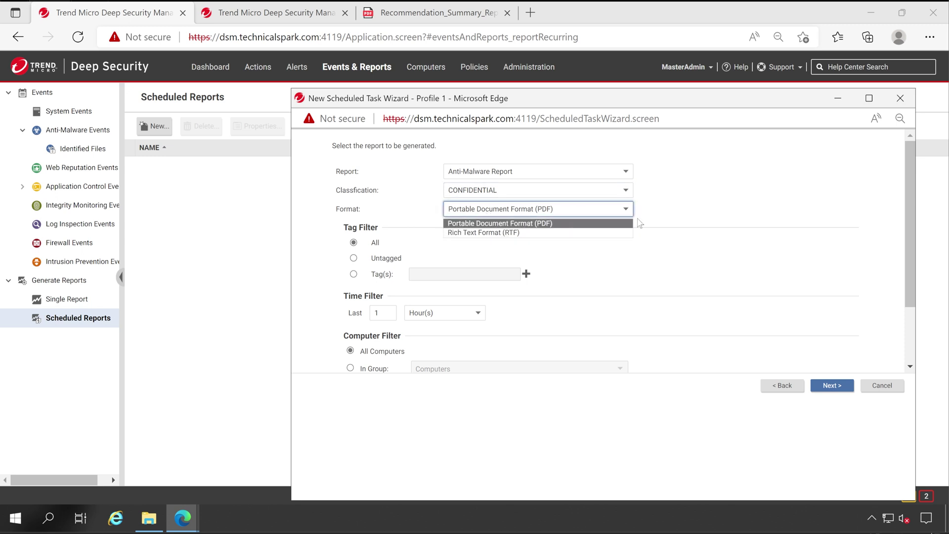
left_click(700, 219)
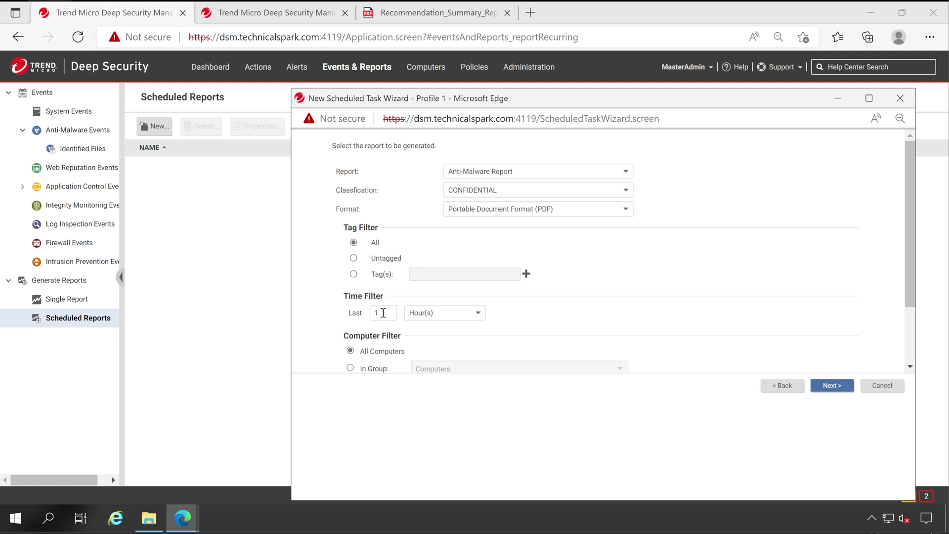
Step: Set the report's time filter unit to days
left_click(424, 314)
left_click(426, 335)
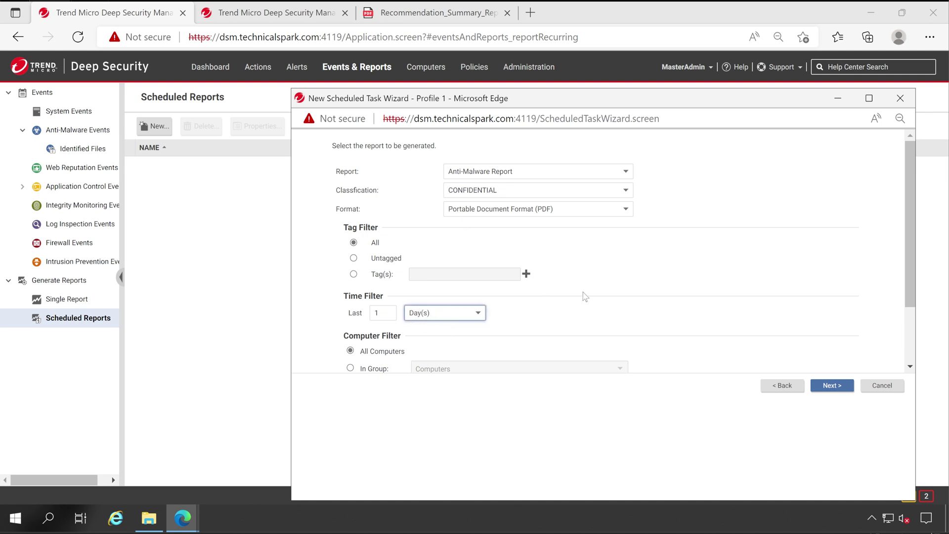
scroll(491, 334, "down", 2)
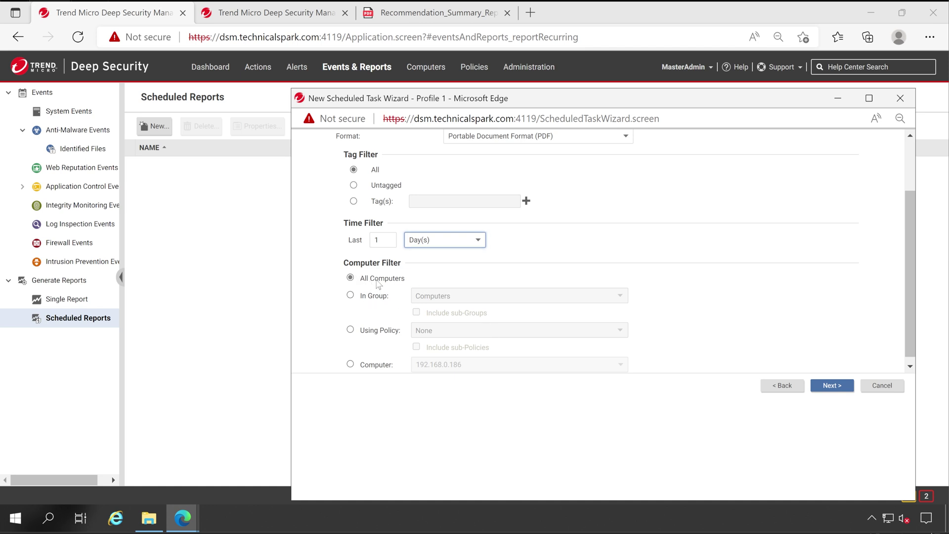
double_click(379, 280)
scroll(533, 292, "down", 1)
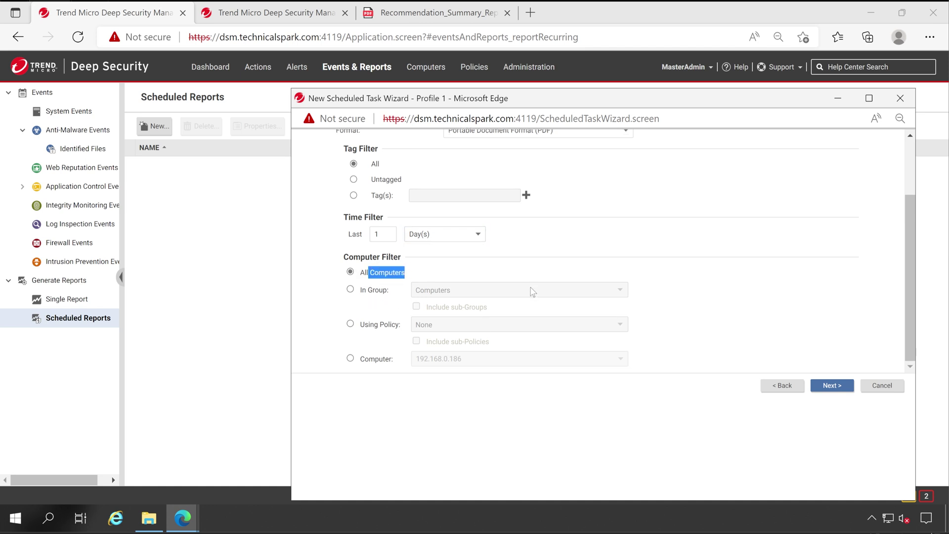
Step: Filter computers by the Spark Server policy, including its sub-policies
left_click(351, 325)
left_click(442, 329)
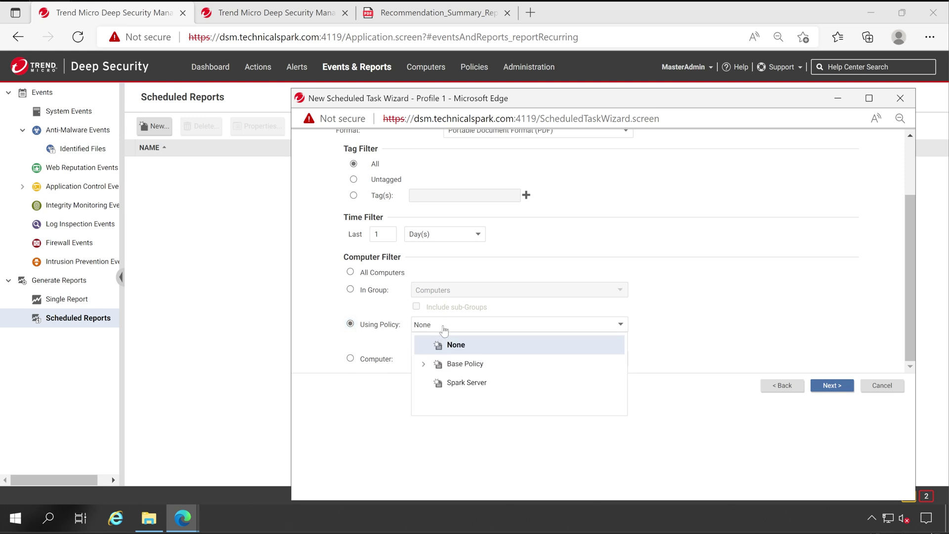
left_click(463, 382)
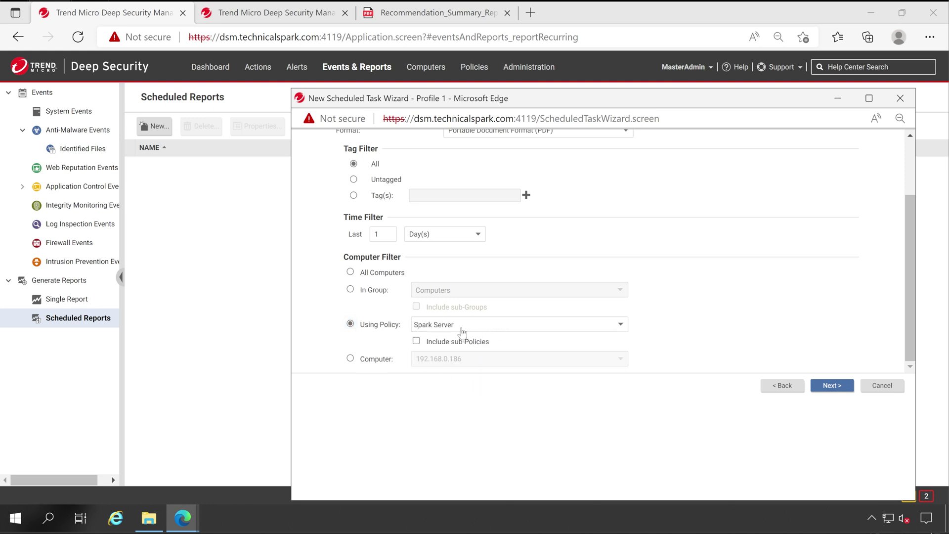
left_click(417, 343)
Step: Send the report only to the administrator account as a specific recipient
left_click(839, 386)
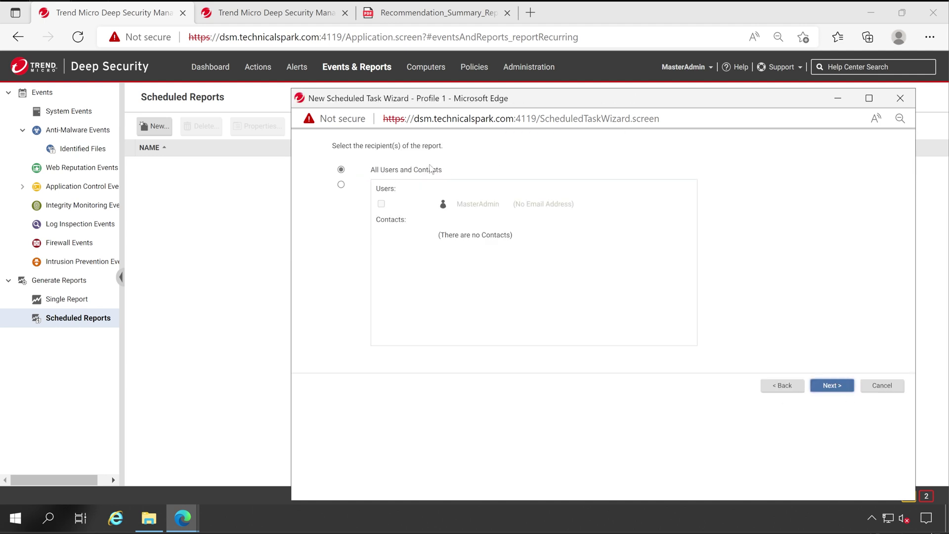
left_click_drag(385, 173, 399, 182)
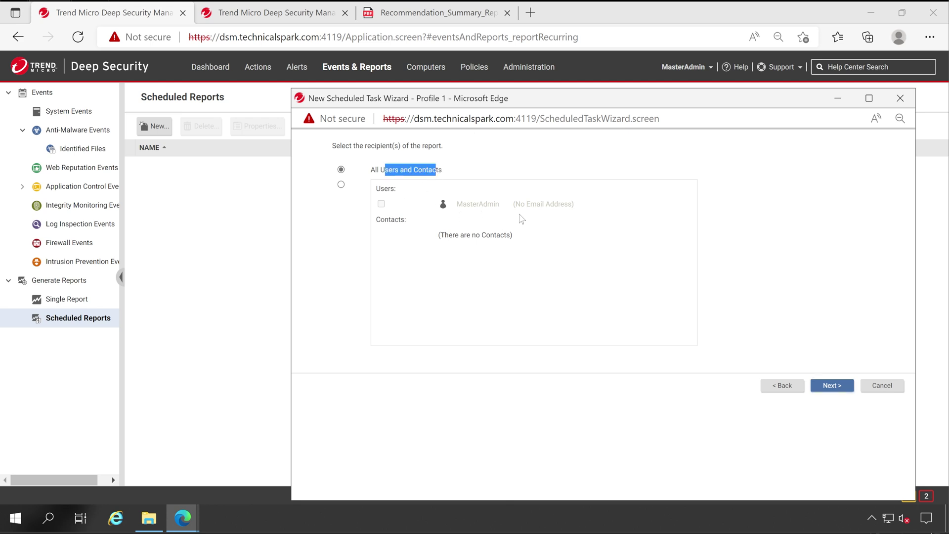
left_click(491, 213)
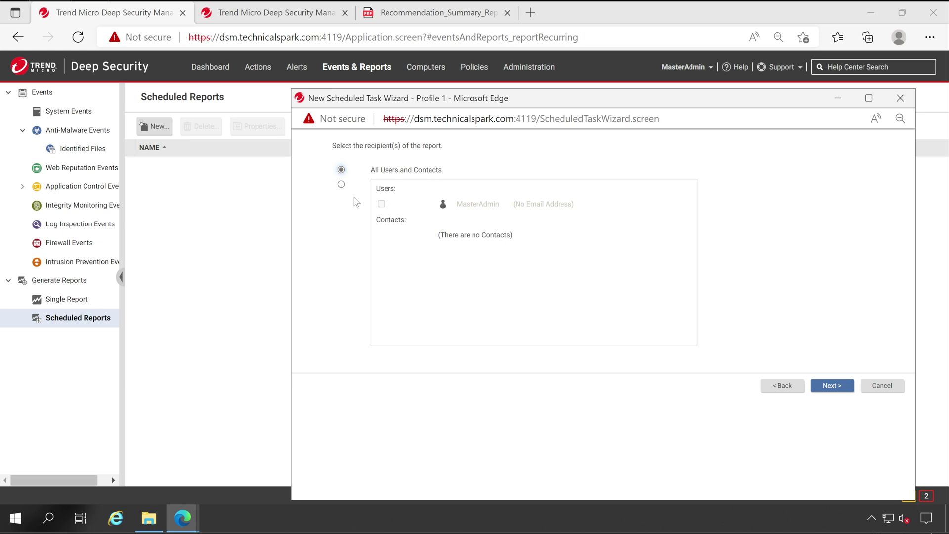
left_click(341, 185)
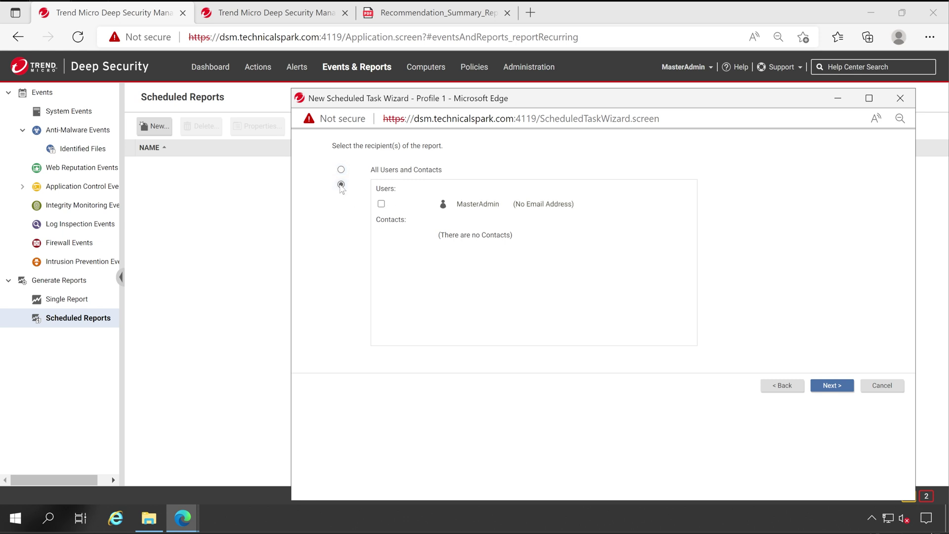
left_click(382, 204)
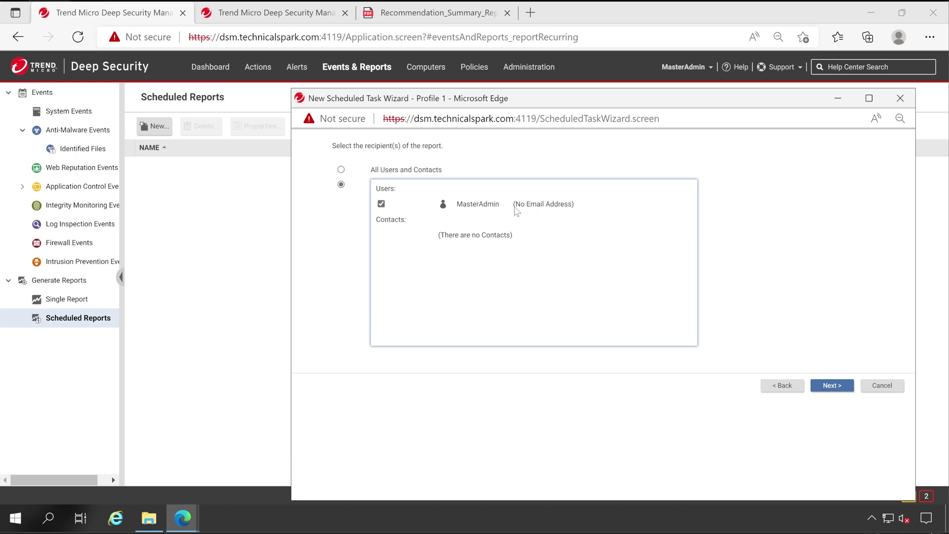
left_click(832, 388)
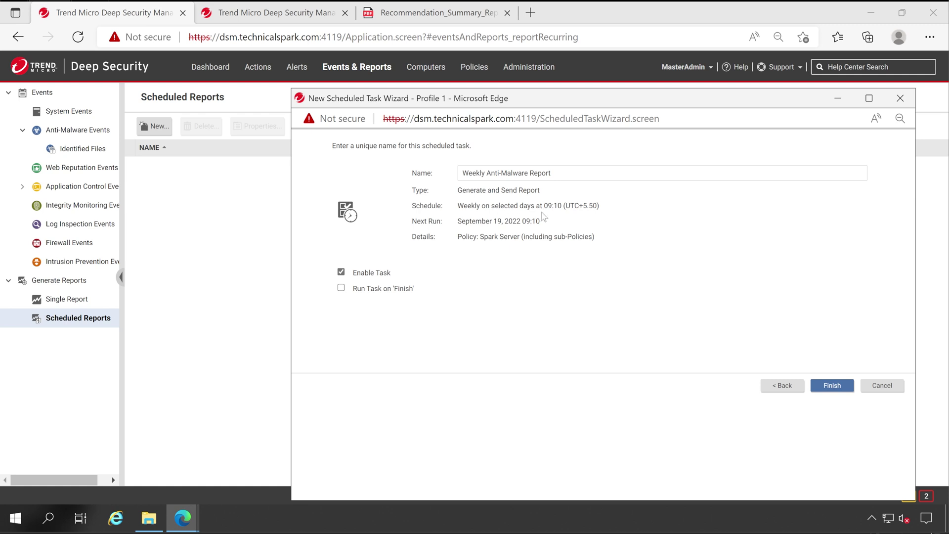
Step: Uncheck Run Task on 'Finish' and complete the Weekly Anti-Malware Report task
left_click_drag(539, 212, 566, 210)
left_click(341, 288)
left_click(822, 386)
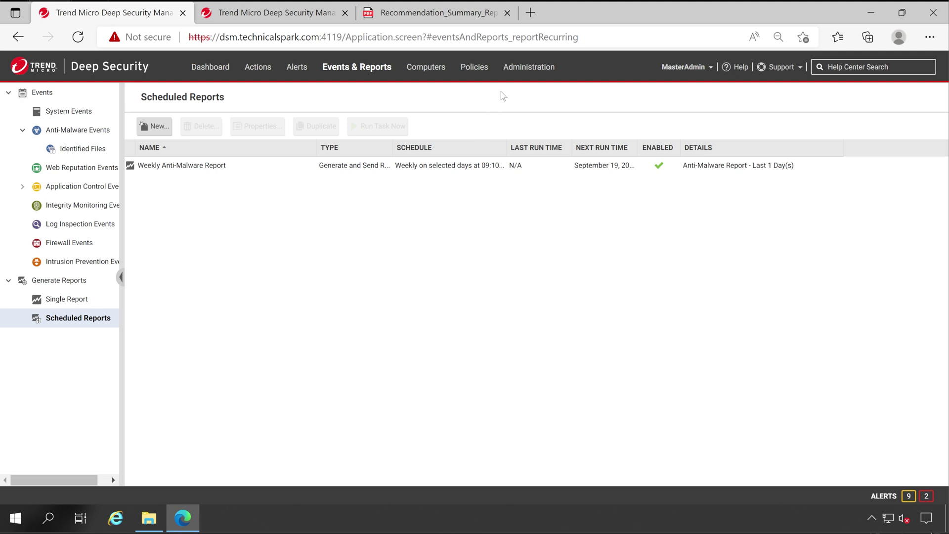
Step: Inspect the SMTP mail server, sender, bounce address and authentication settings in System Settings
left_click(520, 69)
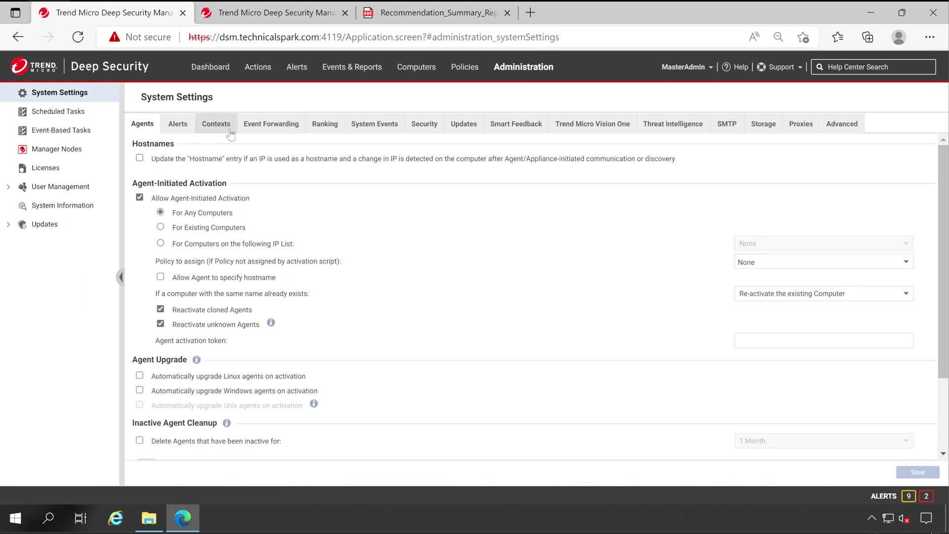
left_click(729, 126)
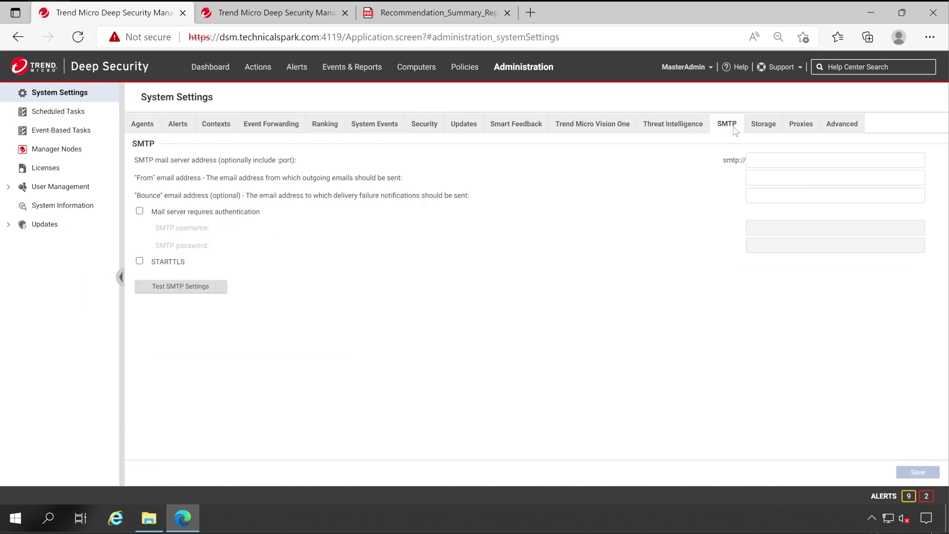
left_click(762, 163)
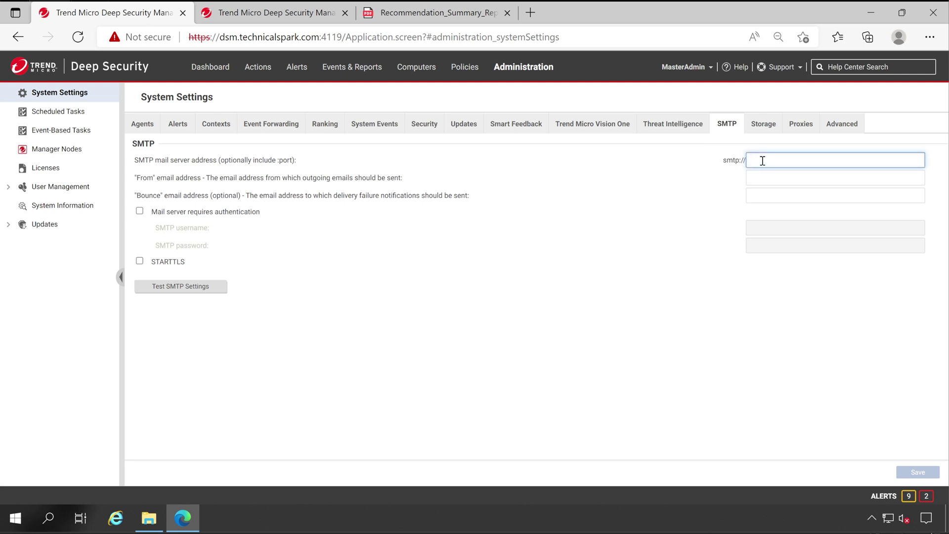
key("Tab")
left_click(761, 196)
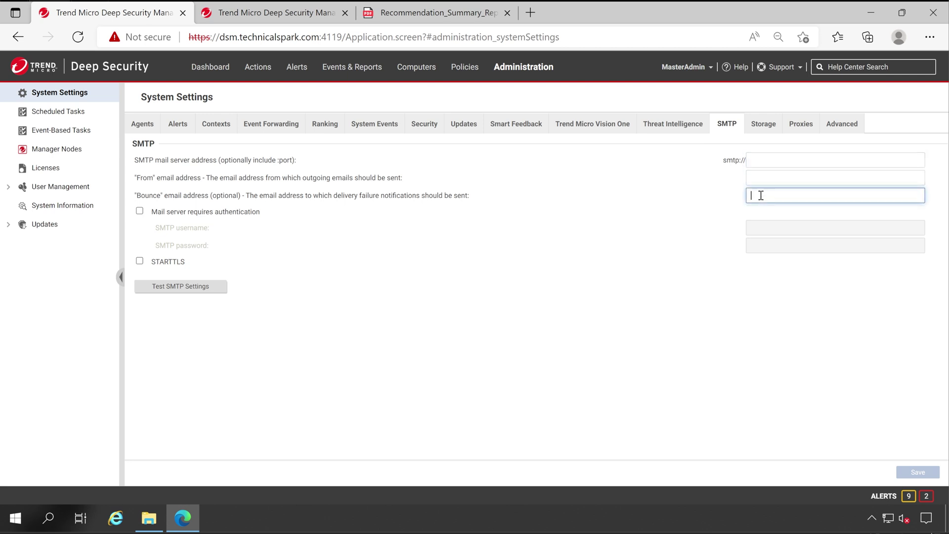
left_click(191, 213)
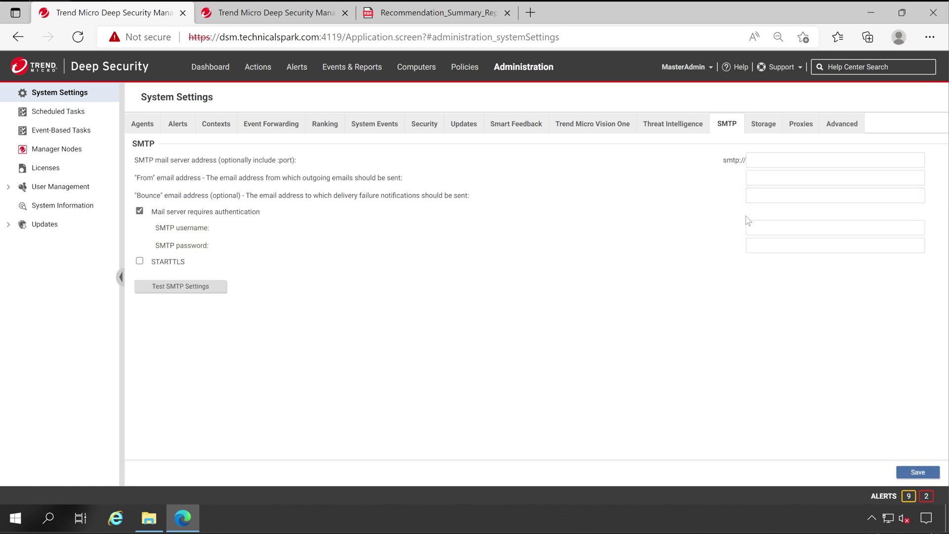
left_click(242, 213)
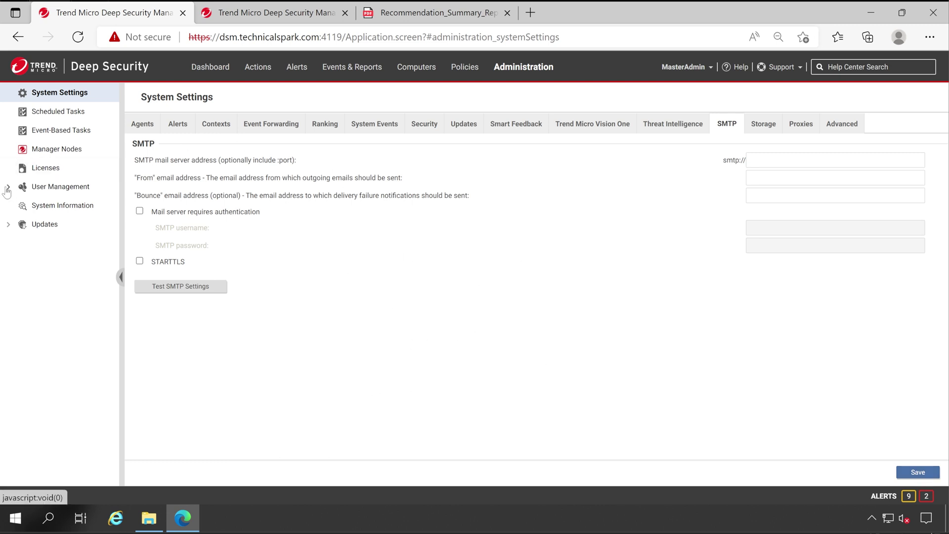
Step: Go to the Users list under User Management, leaving SMTP settings unsaved
left_click(52, 188)
left_click(64, 206)
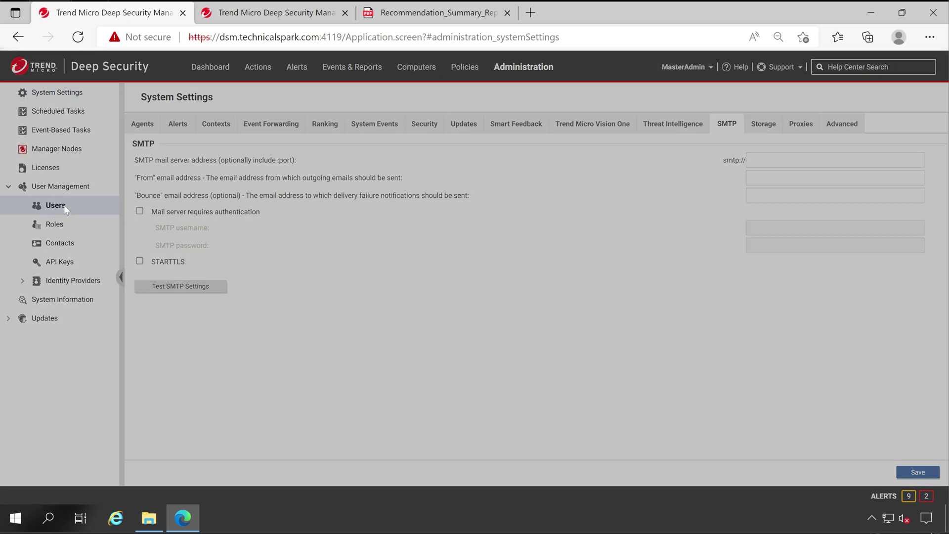
left_click(476, 186)
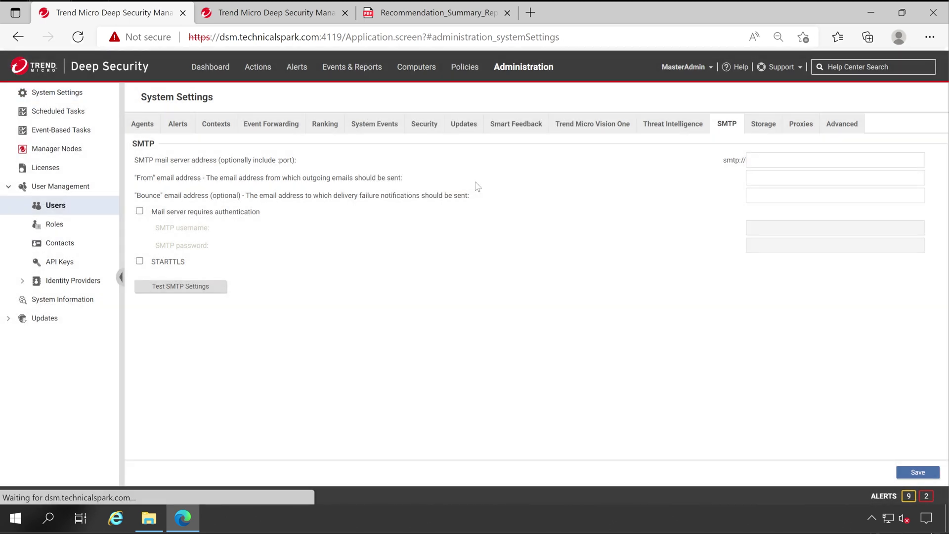
Step: Enter the administrator's e-mail address, enable Primary Contact and Receive Alert Emails, and save
double_click(193, 187)
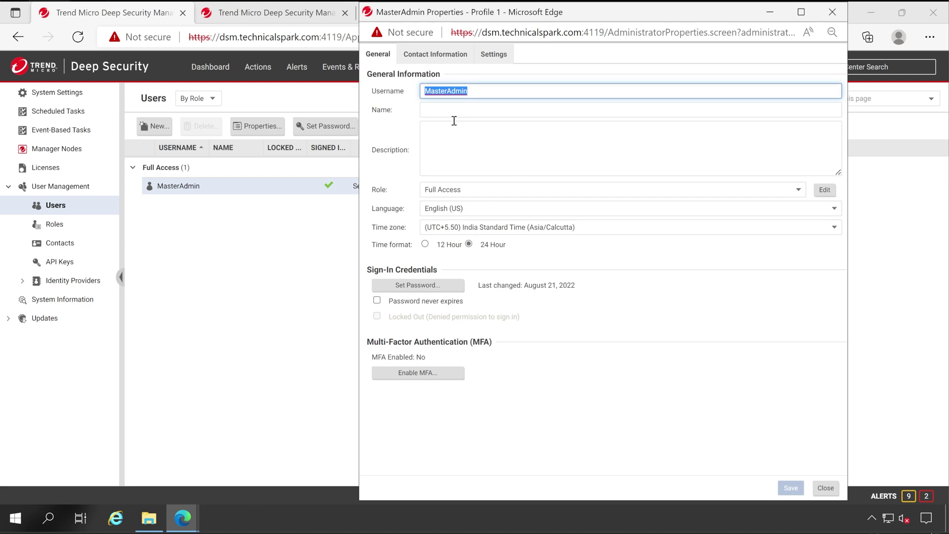
left_click(437, 58)
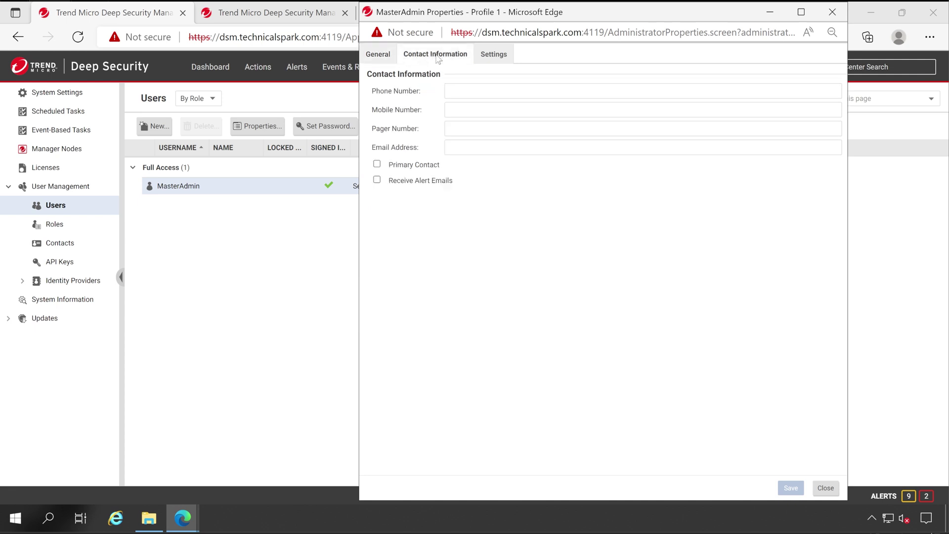
left_click(477, 148)
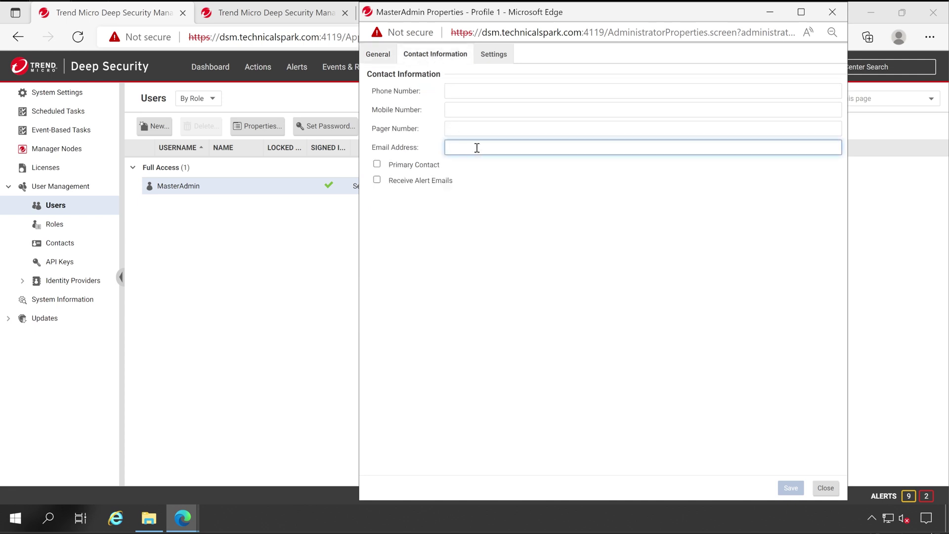
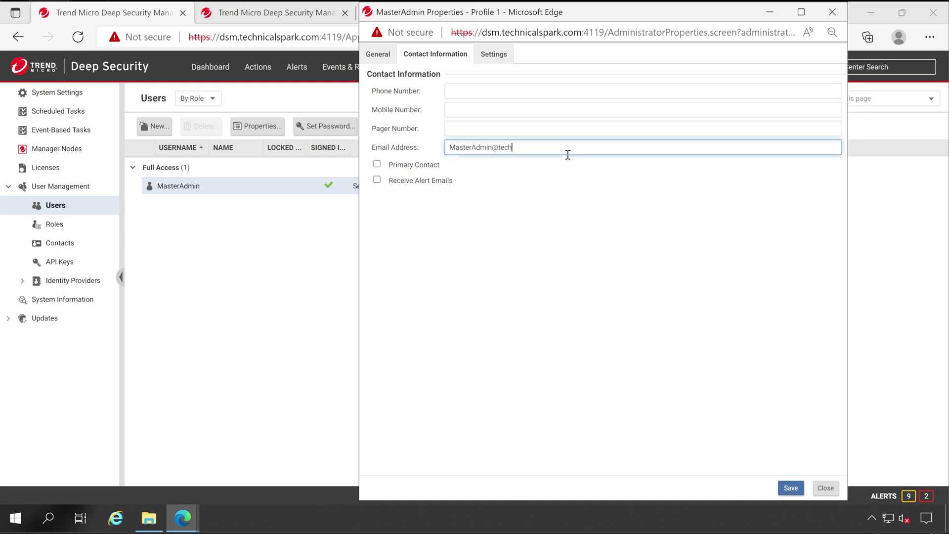
left_click(421, 167)
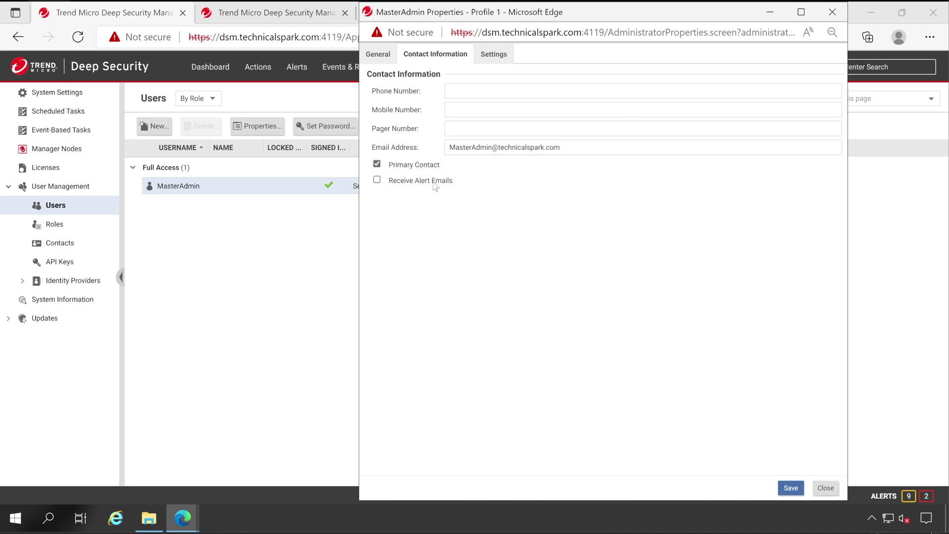
left_click(434, 185)
left_click(791, 488)
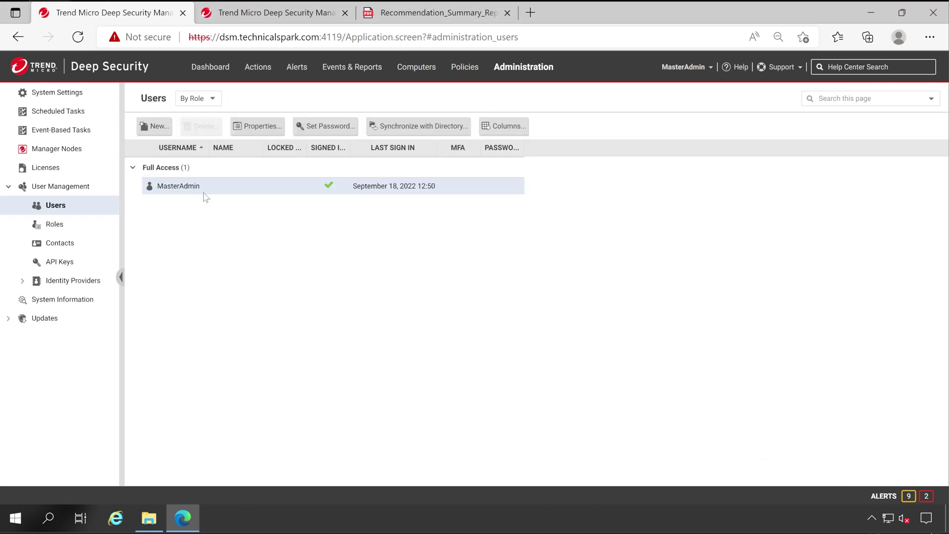
Step: Check the Weekly Anti-Malware Report task's recipients on its Task Details tab, then close it
left_click(352, 66)
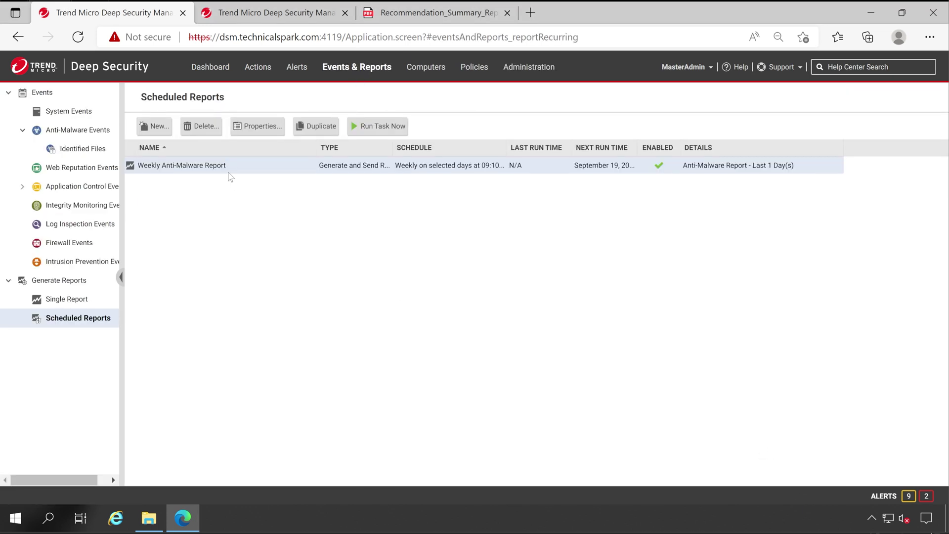
double_click(229, 170)
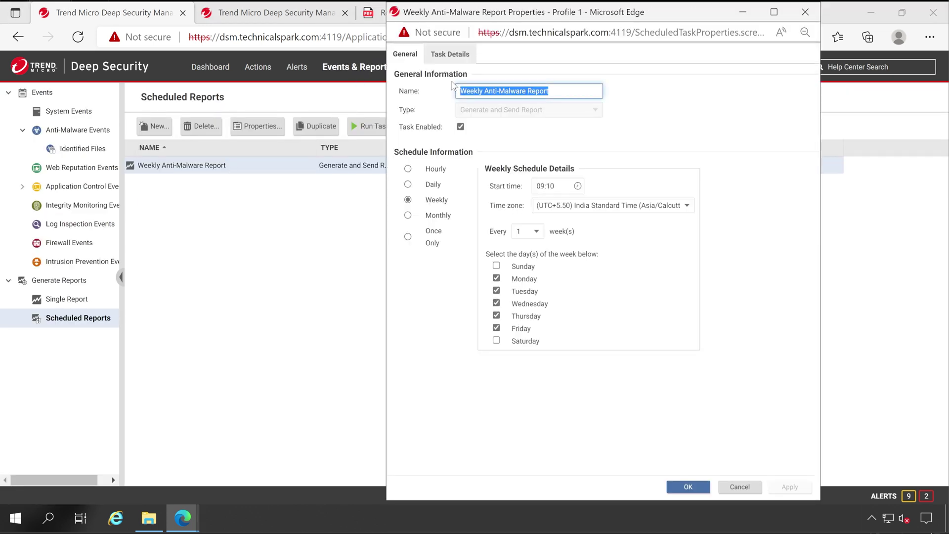
left_click(450, 55)
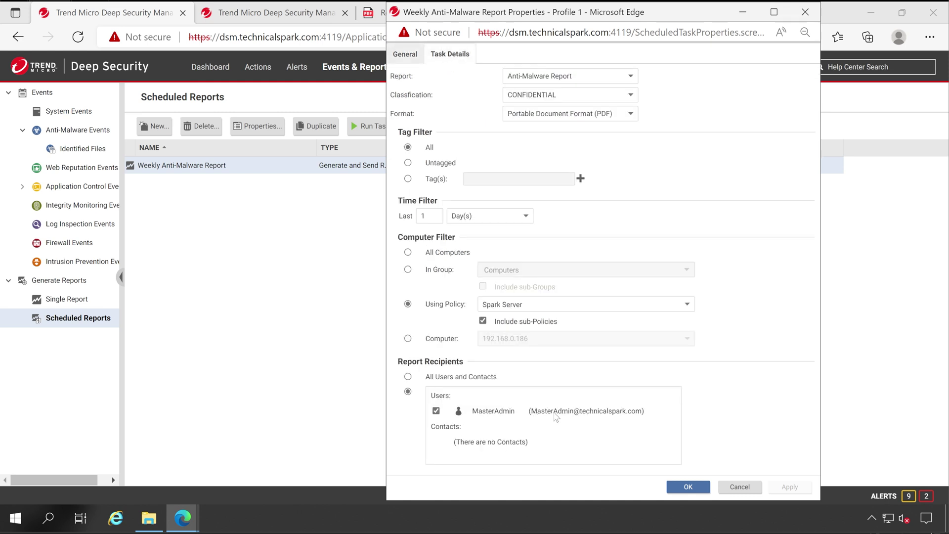
left_click_drag(538, 413, 643, 417)
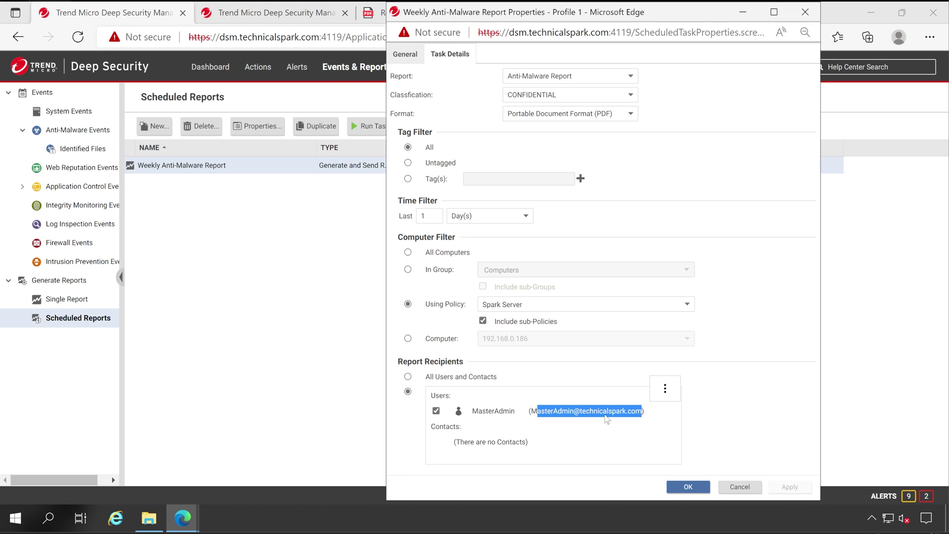
key("Escape")
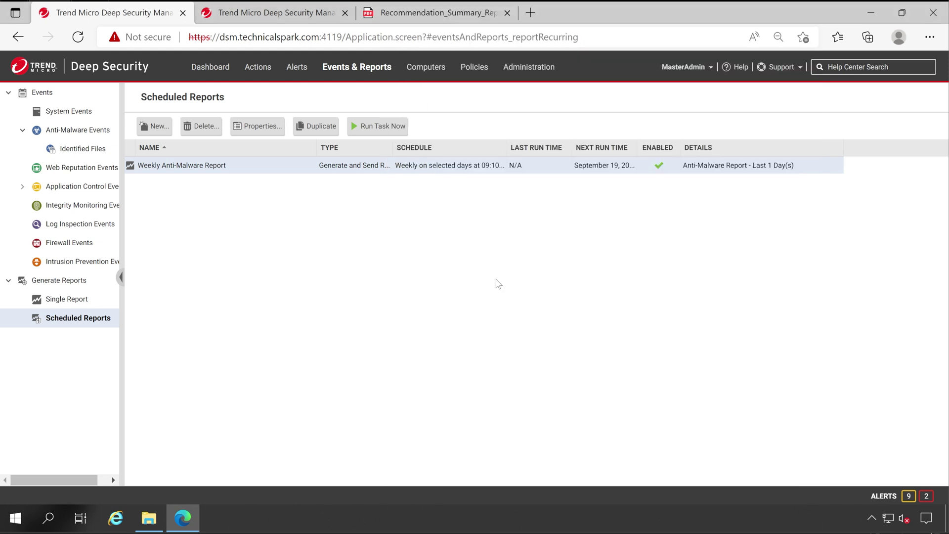